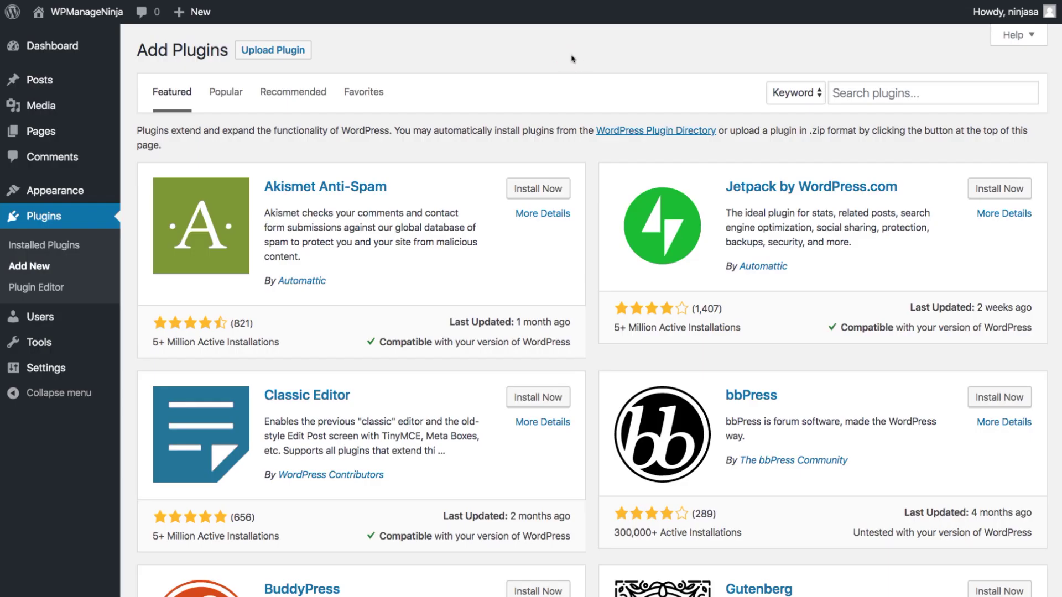
- Search the plugin directory for 'Wppayform' and install the WPPayForm plugin
left_click(853, 93)
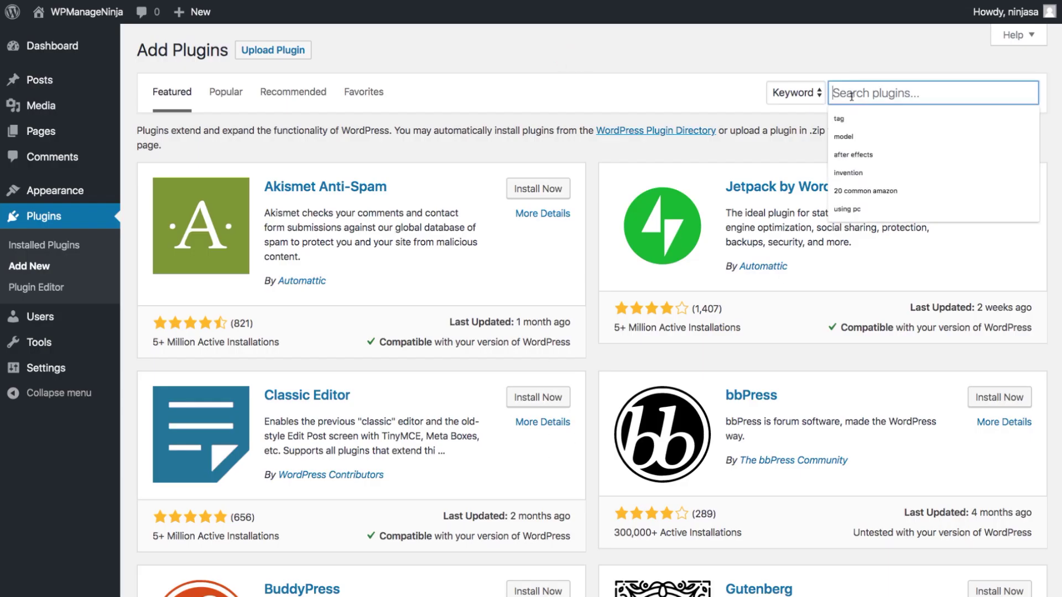
type("Wppayform")
left_click(555, 178)
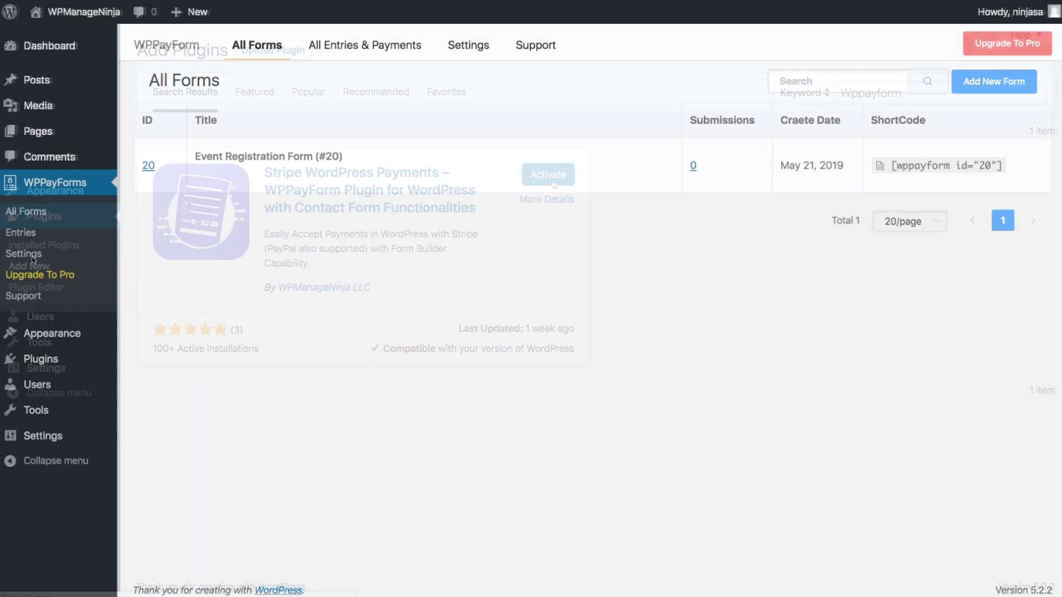
- Copy the Stripe test publishable key into the live publishable key field
left_click(25, 254)
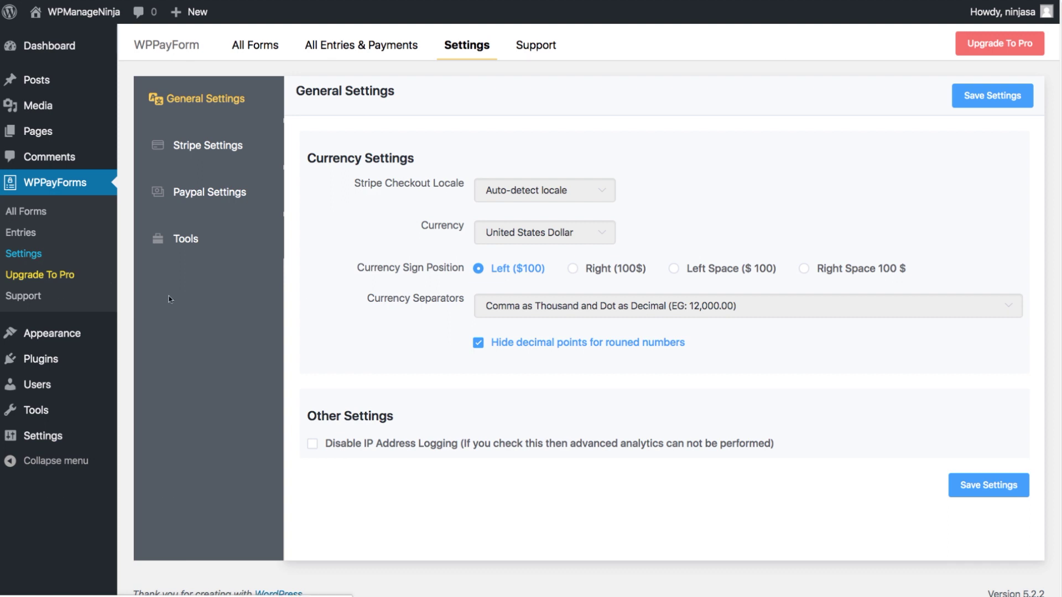
left_click(195, 154)
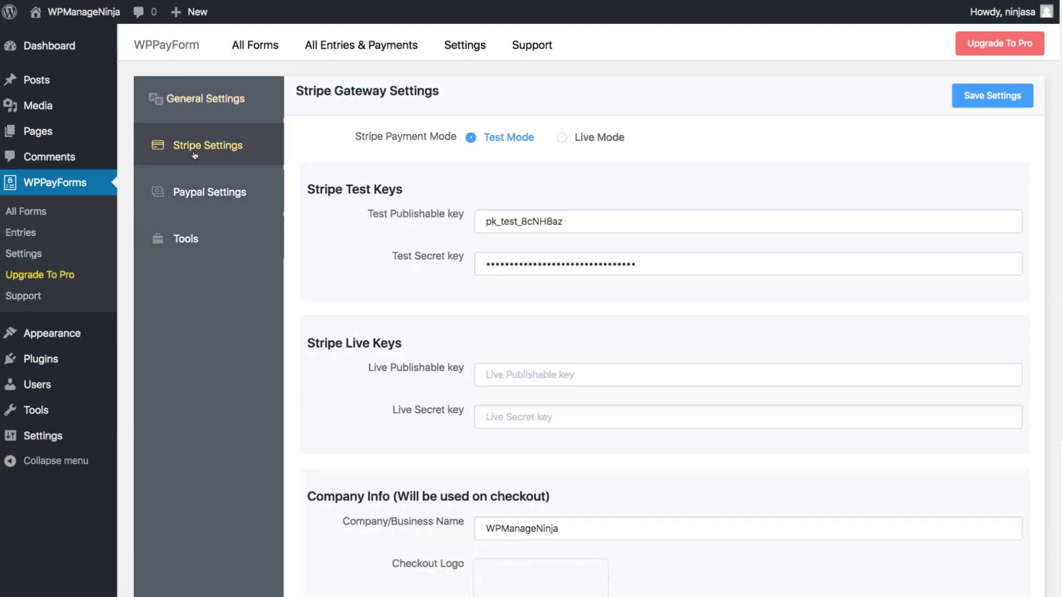
left_click(562, 137)
left_click(470, 137)
left_click_drag(564, 221, 485, 222)
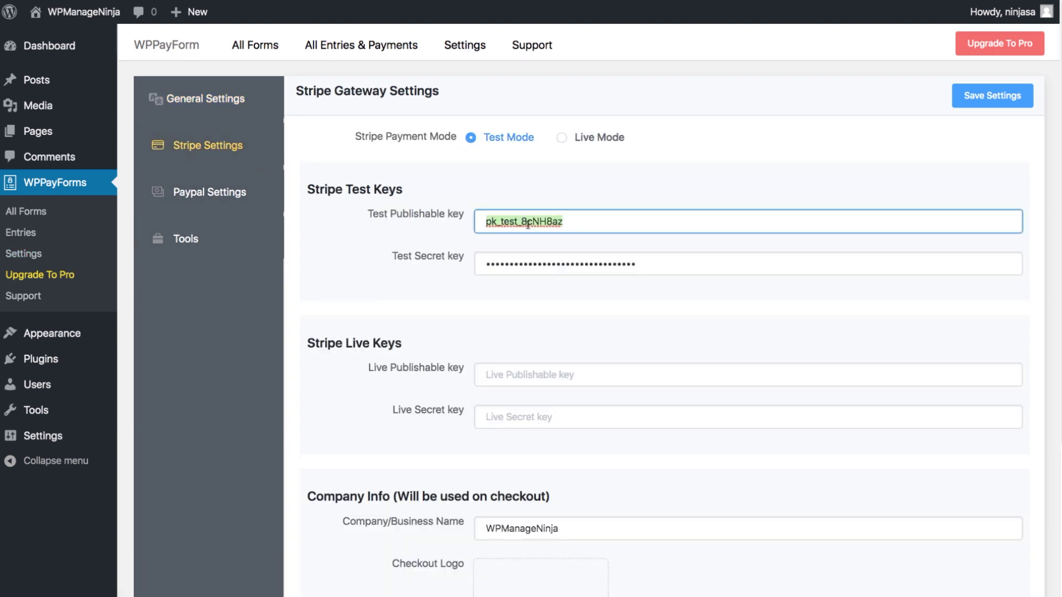
right_click(529, 222)
left_click(548, 315)
right_click(525, 377)
left_click(544, 441)
- Enter the live secret key, choose a checkout logo image, and save the Stripe settings
left_click(539, 419)
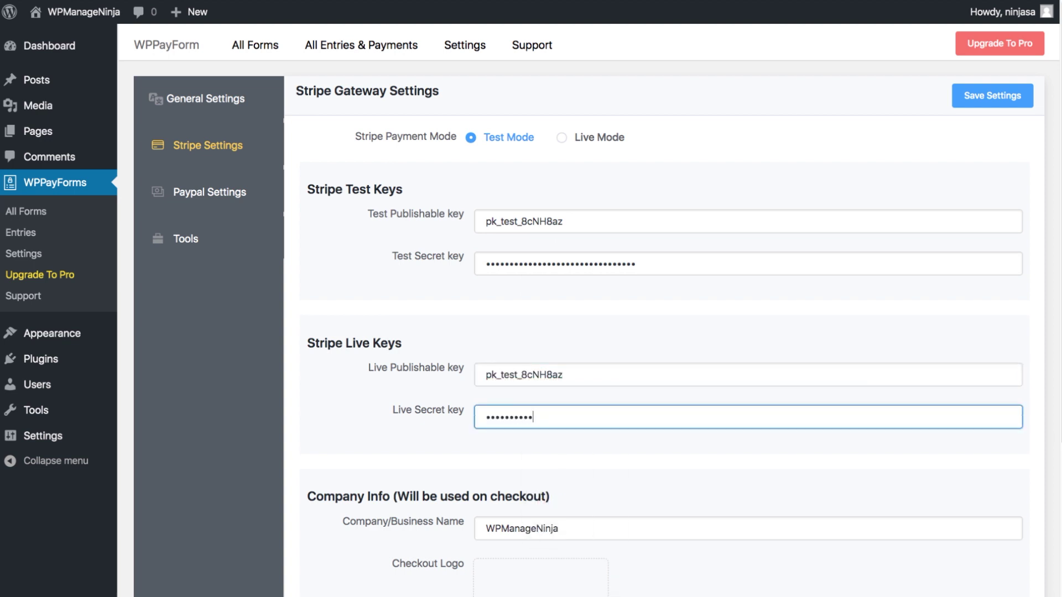
scroll(663, 332, "down", 5)
left_click(539, 406)
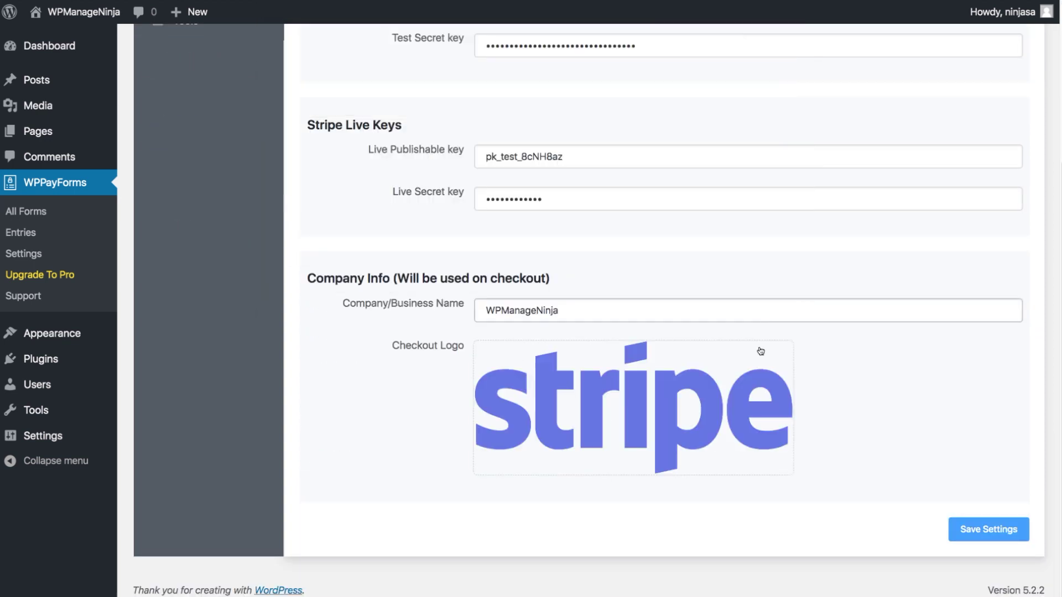
left_click(1000, 531)
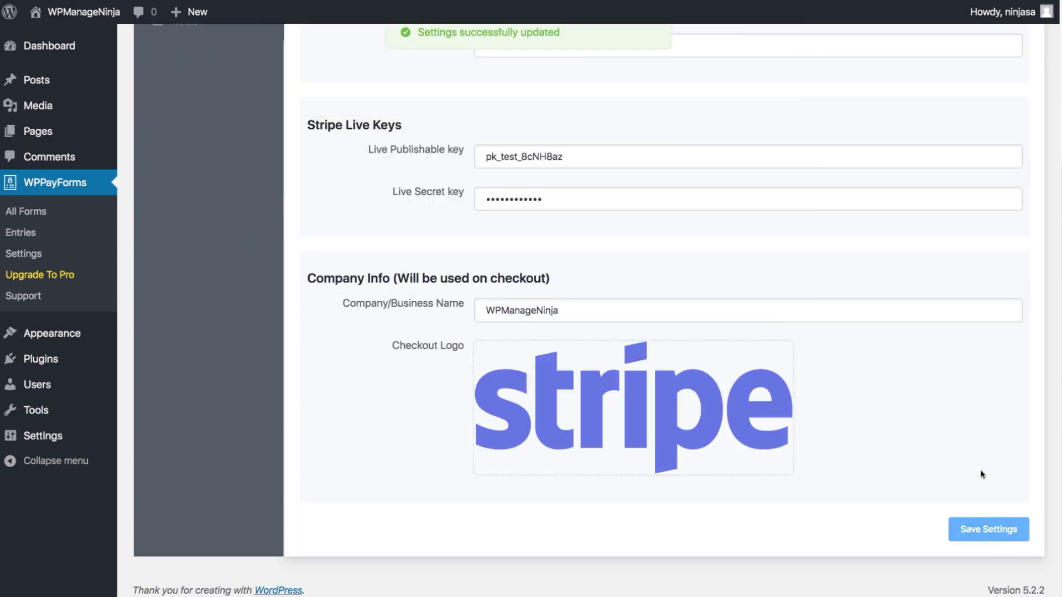
scroll(982, 474, "up", 5)
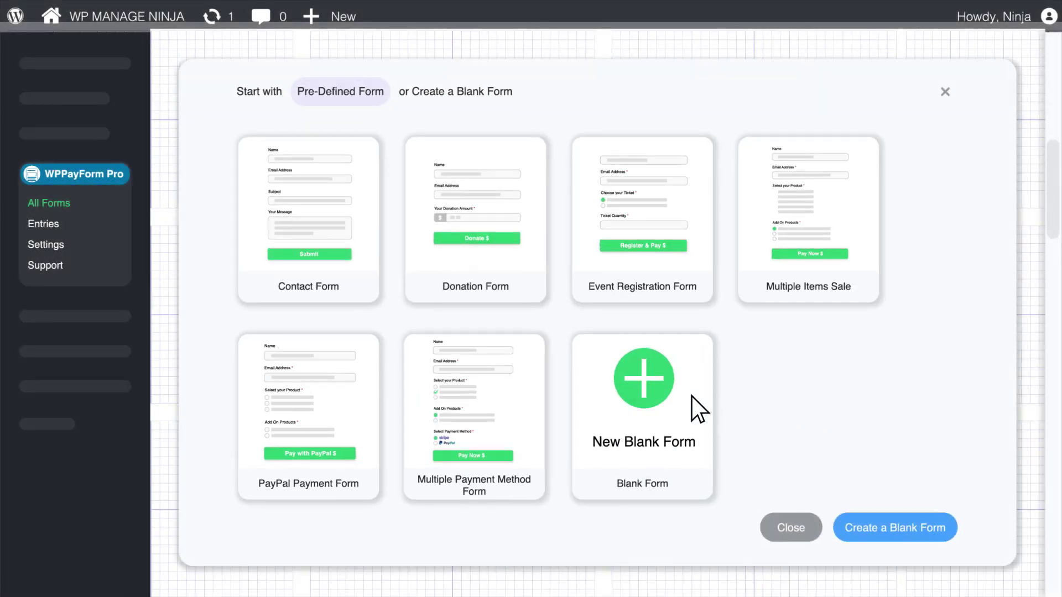
- Build a form from the Donation template, add a Tax Calculated Amount field, and preview it
left_click(464, 287)
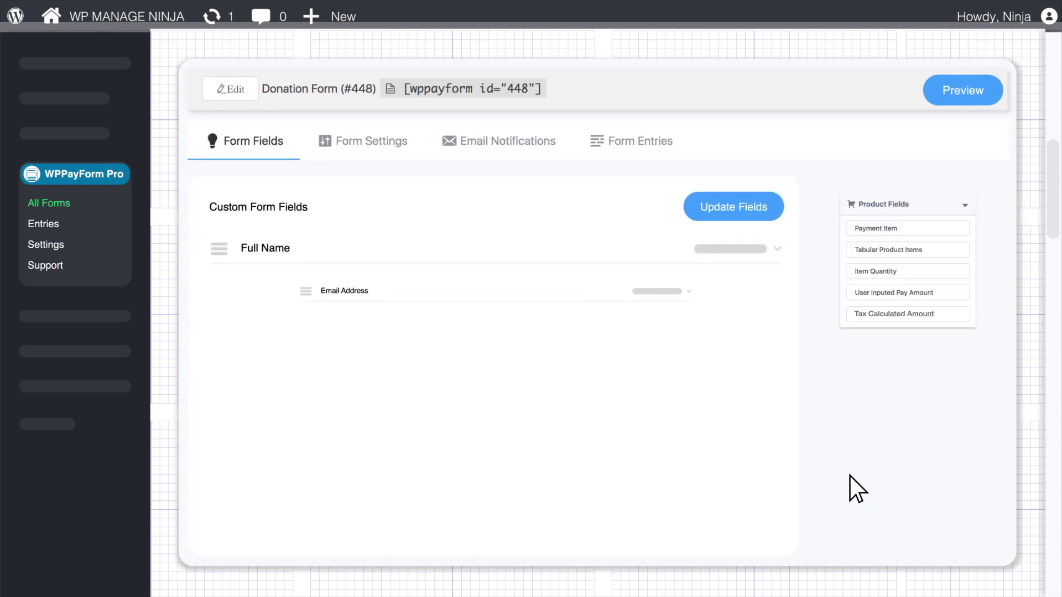
left_click_drag(955, 346, 800, 418)
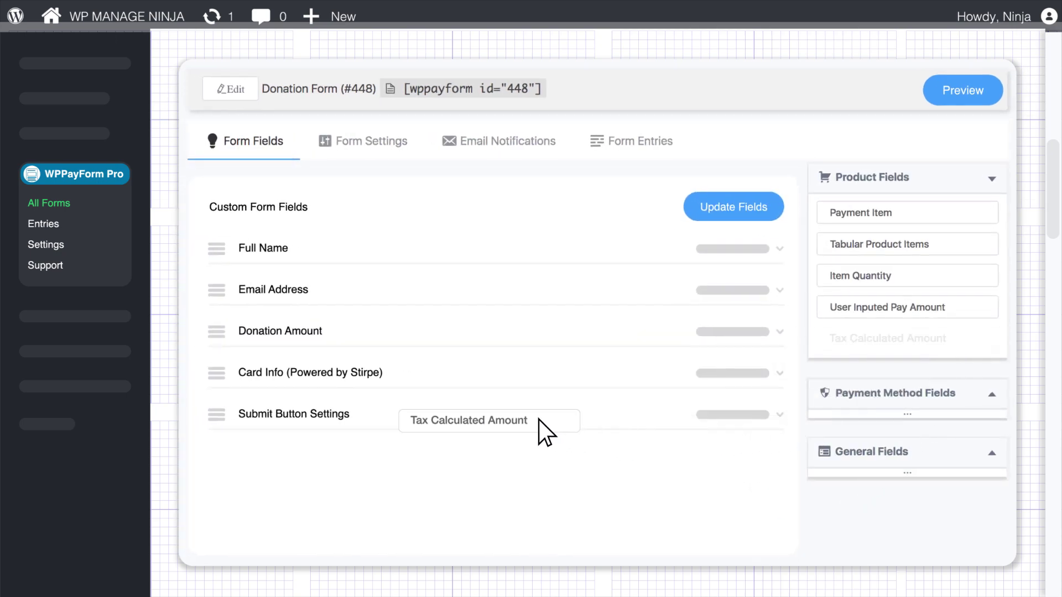
left_click_drag(388, 368, 390, 370)
left_click(951, 102)
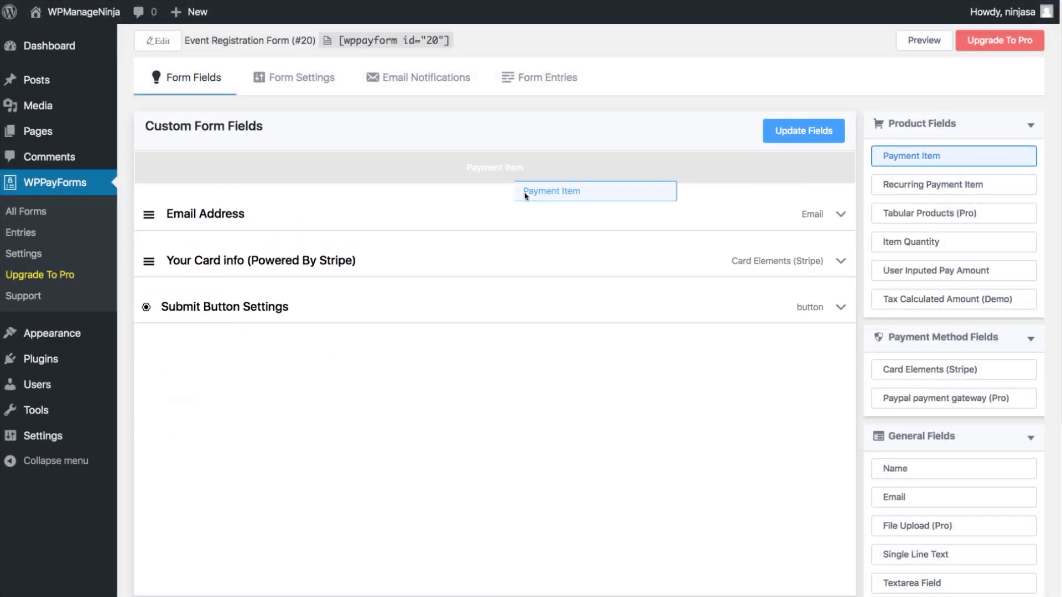
left_click_drag(910, 158, 399, 207)
scroll(340, 280, "down", 1)
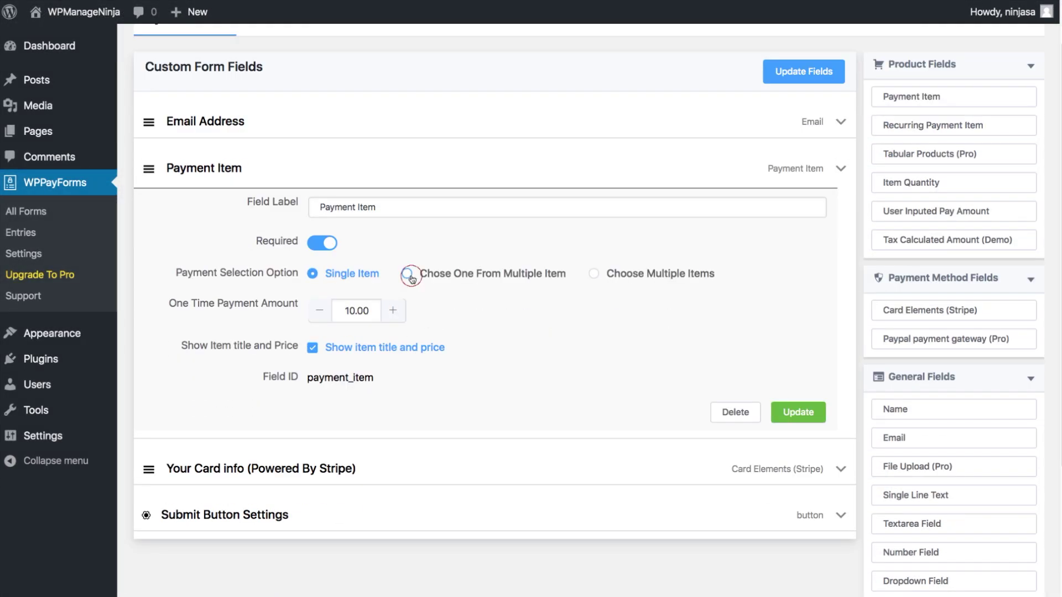
- Make the Payment Item multiple-choice: microphone $100, light setup $50, stand $10
left_click(409, 275)
left_click(594, 275)
left_click(763, 329)
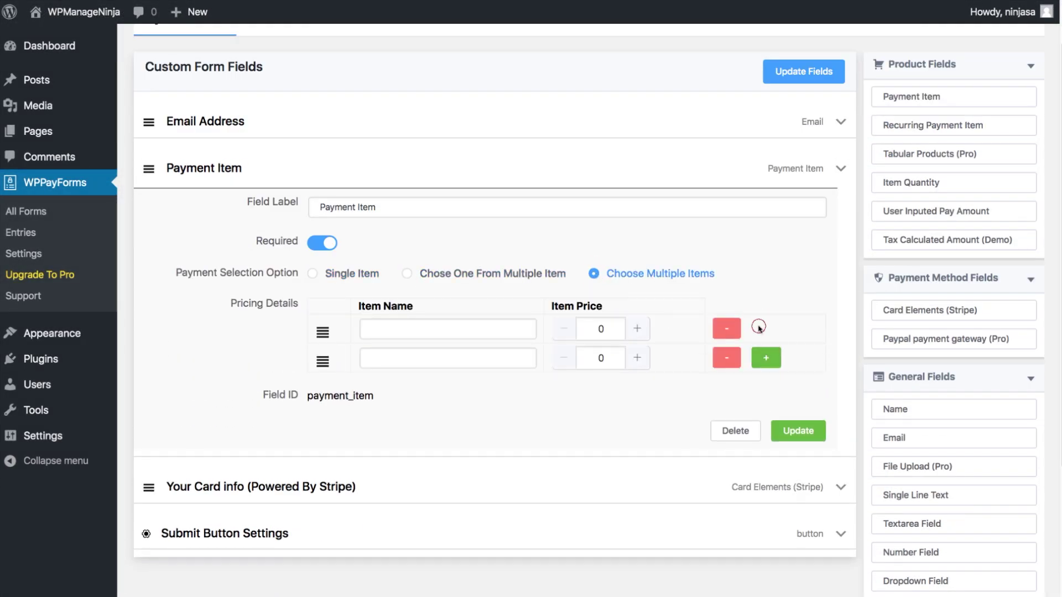
left_click(767, 358)
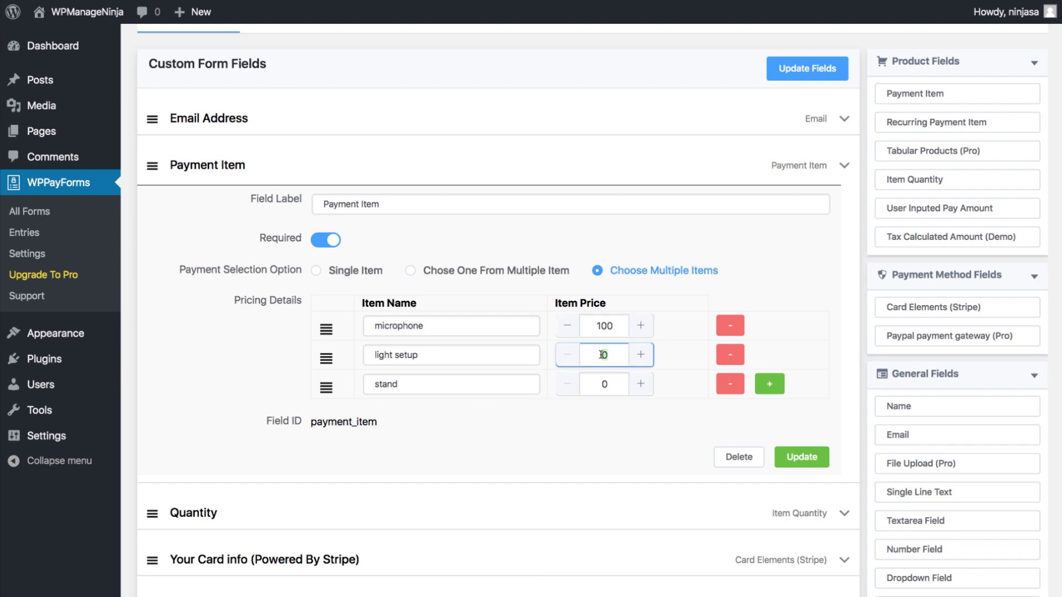
left_click(788, 457)
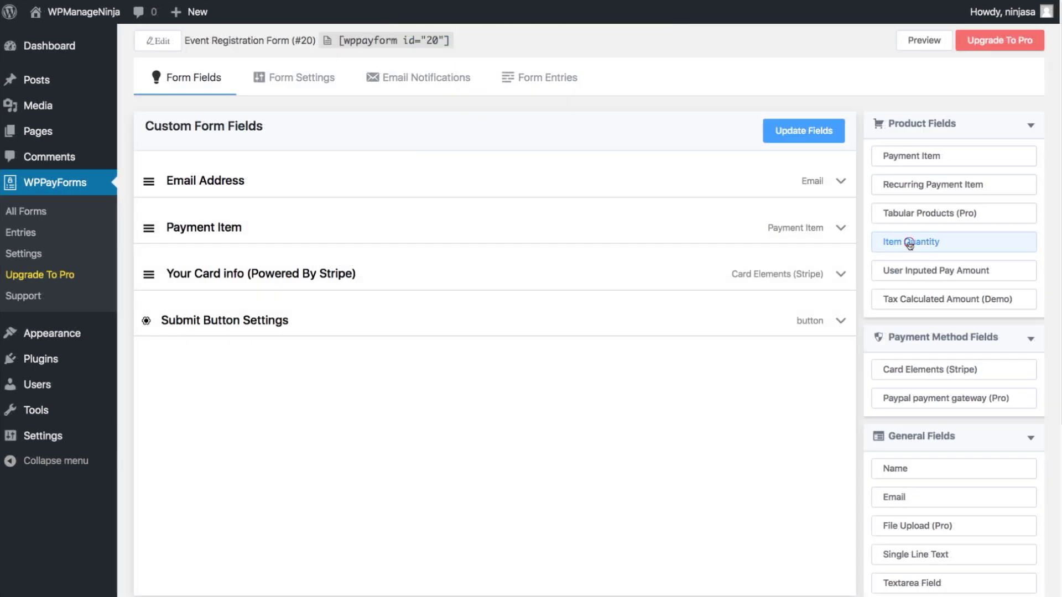
- Add a Quantity field with minimum 4 and maximum 100 targeting the Payment Item
left_click_drag(907, 240, 410, 268)
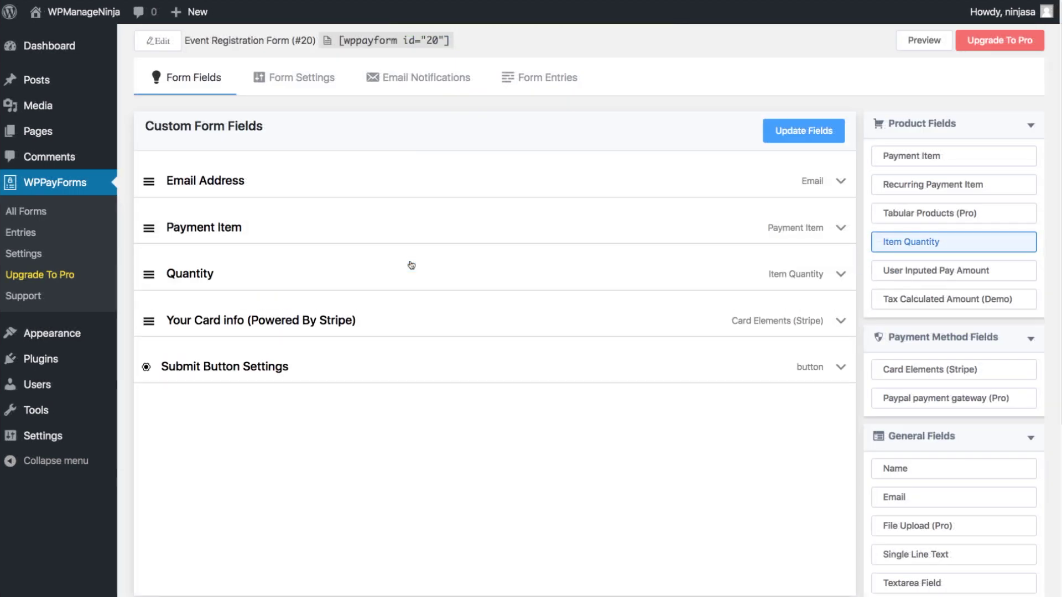
left_click(841, 274)
scroll(727, 332, "down", 3)
left_click(484, 408)
left_click(485, 408)
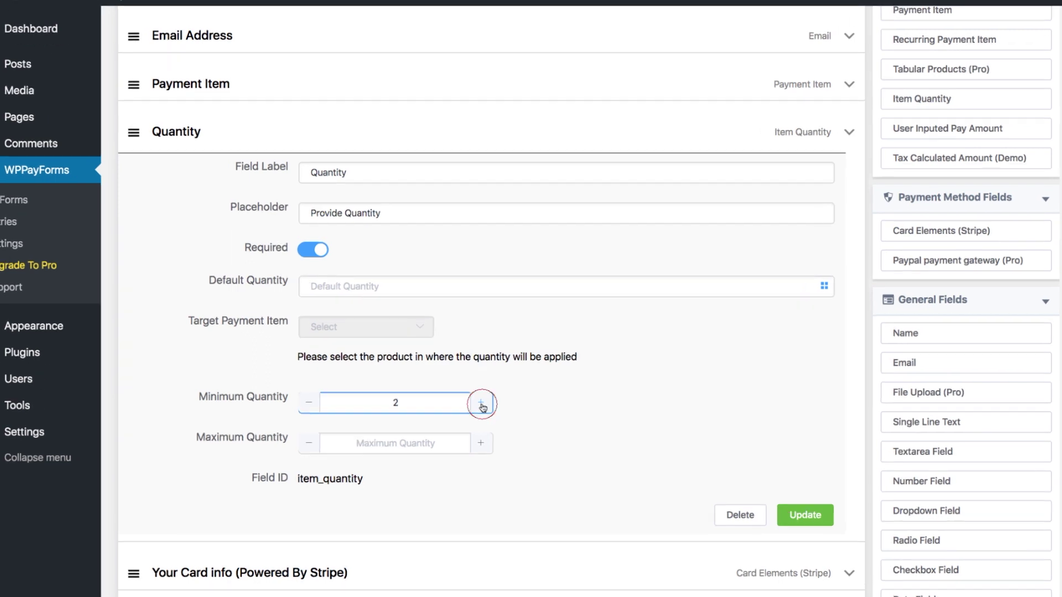
left_click(484, 446)
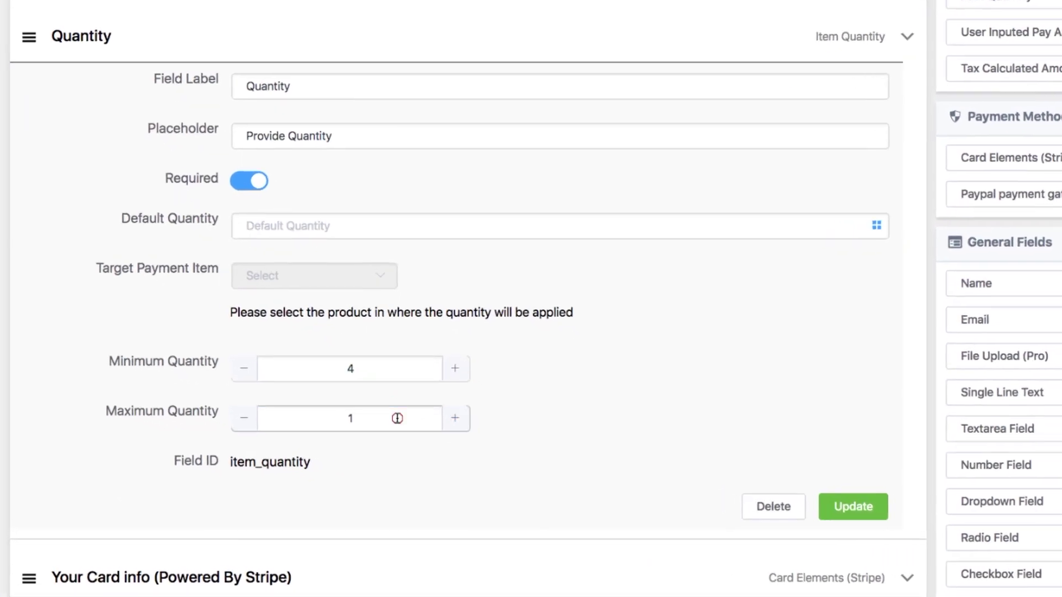
left_click(398, 418)
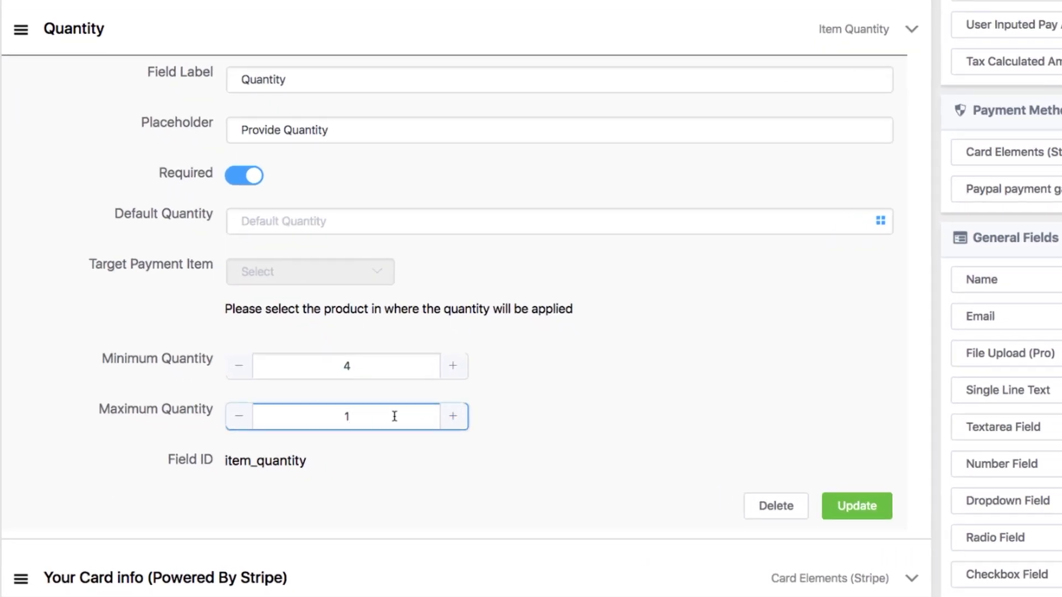
left_click(316, 279)
left_click(306, 332)
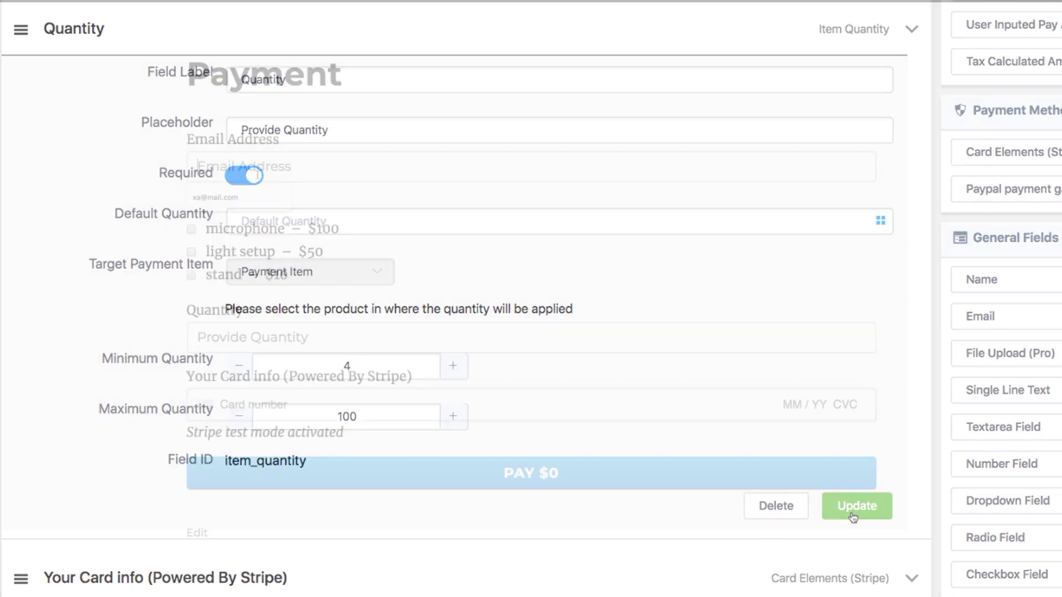
- Select microphone, light setup and stand at quantity 4, and enter a test card number
left_click(187, 229)
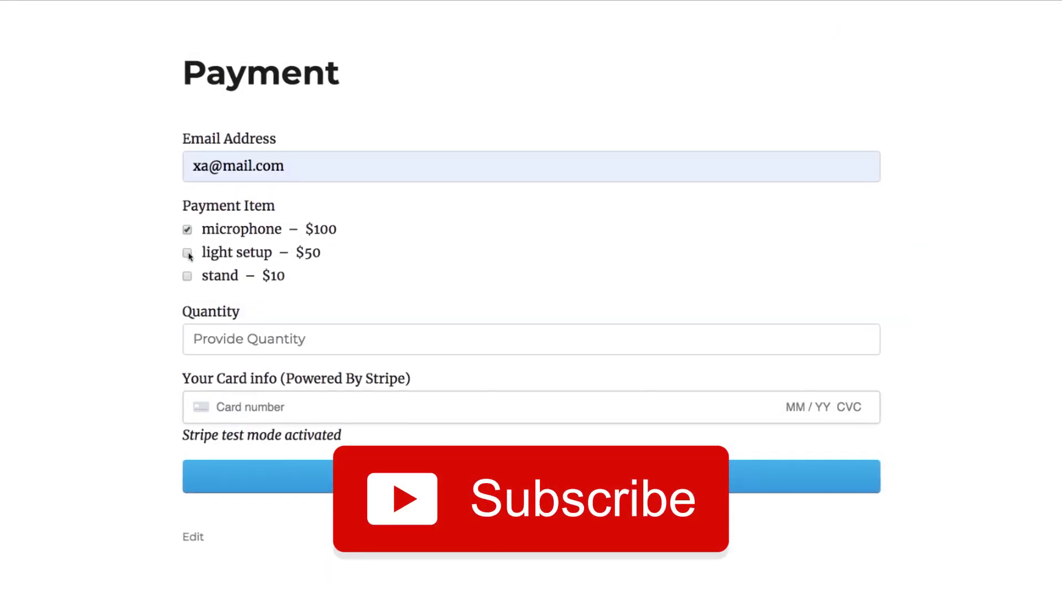
left_click(188, 254)
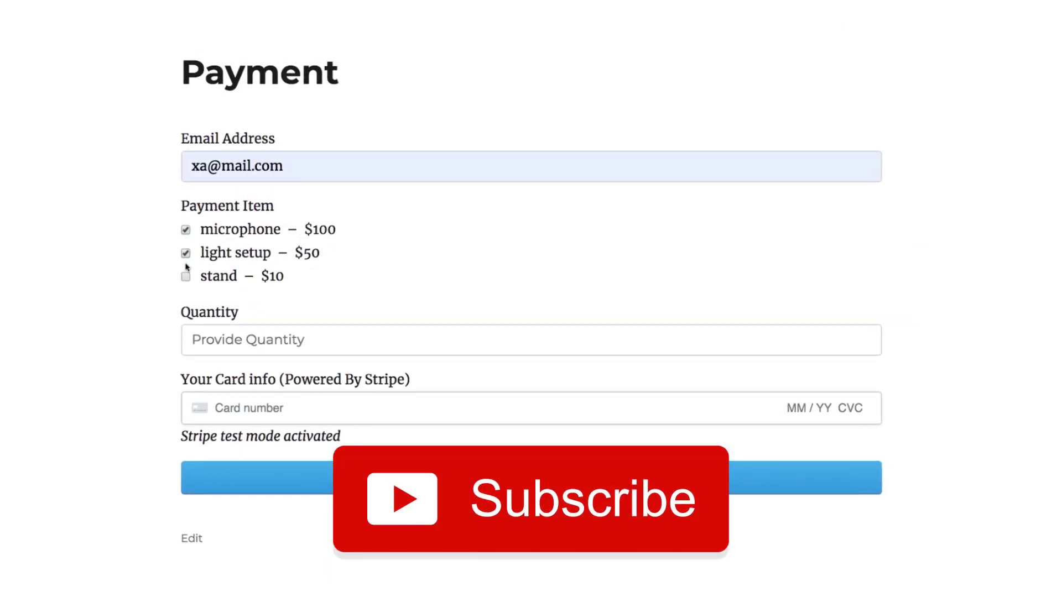
left_click(187, 276)
left_click(231, 340)
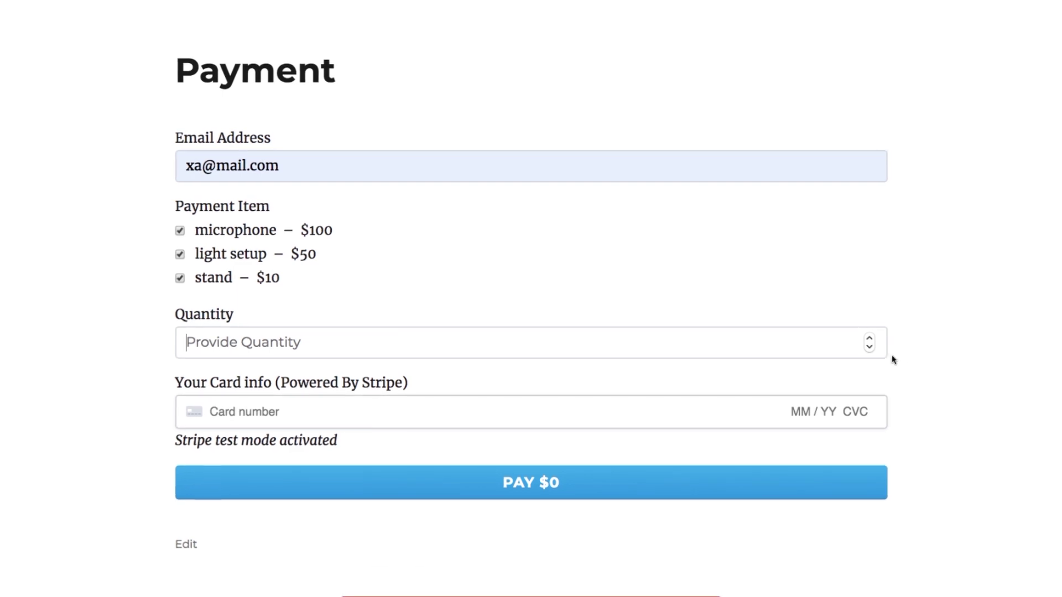
left_click(868, 337)
left_click(867, 338)
left_click(868, 338)
left_click(868, 338)
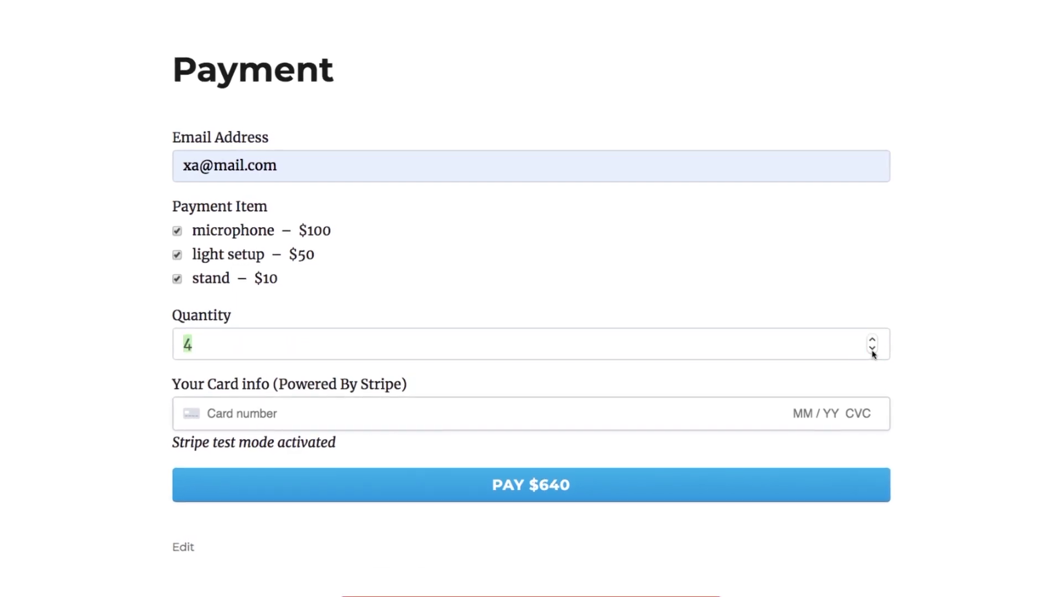
left_click(565, 418)
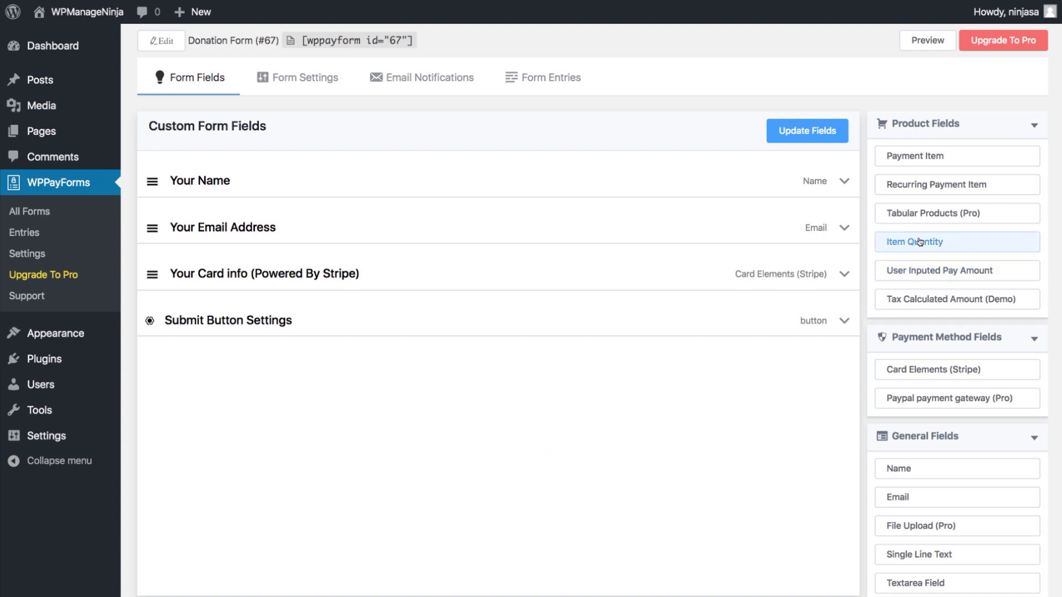
- Add a required 'Your Donation Amount' field with default value 25 and minimum 0
mouse_move(931, 276)
left_mouse_down()
mouse_move(437, 233)
mouse_move(427, 268)
mouse_move(352, 306)
left_mouse_up()
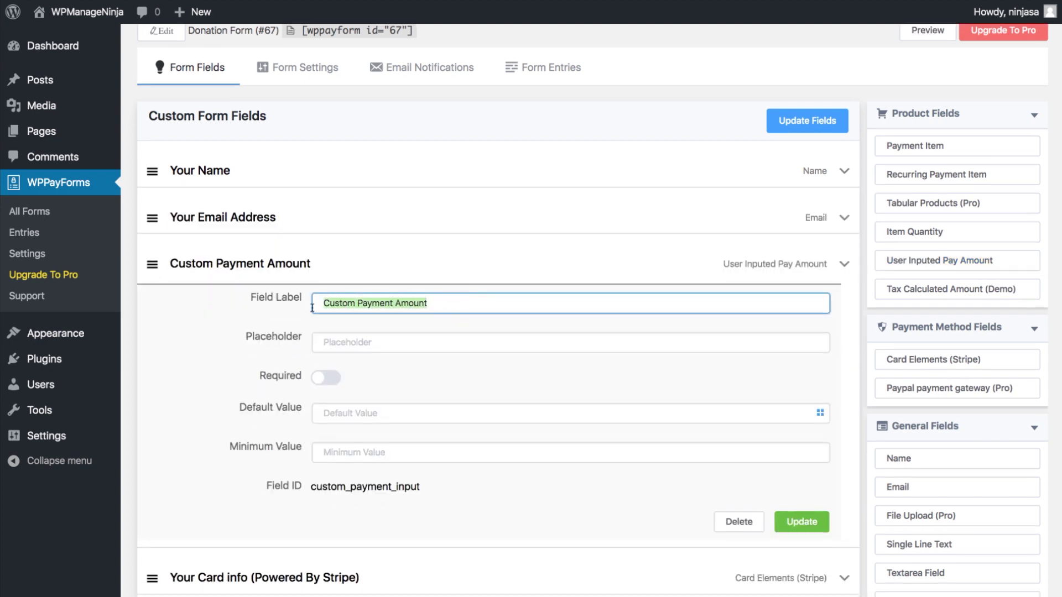
type("Your Donation Amount")
left_click(398, 341)
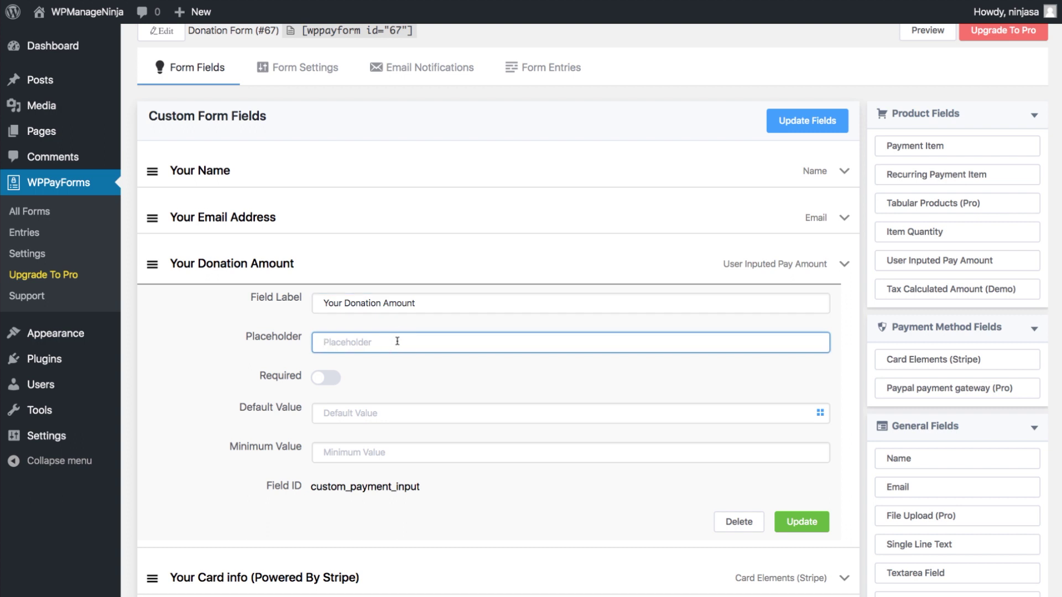
type("Your Donation Amount")
left_click(325, 367)
left_click(326, 404)
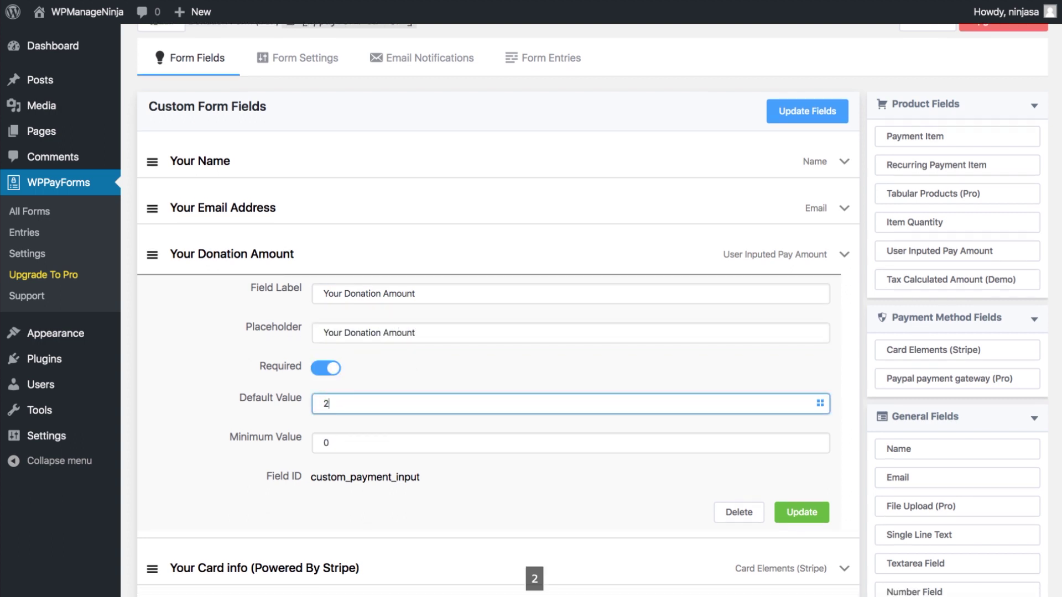
left_click_drag(340, 442, 315, 442)
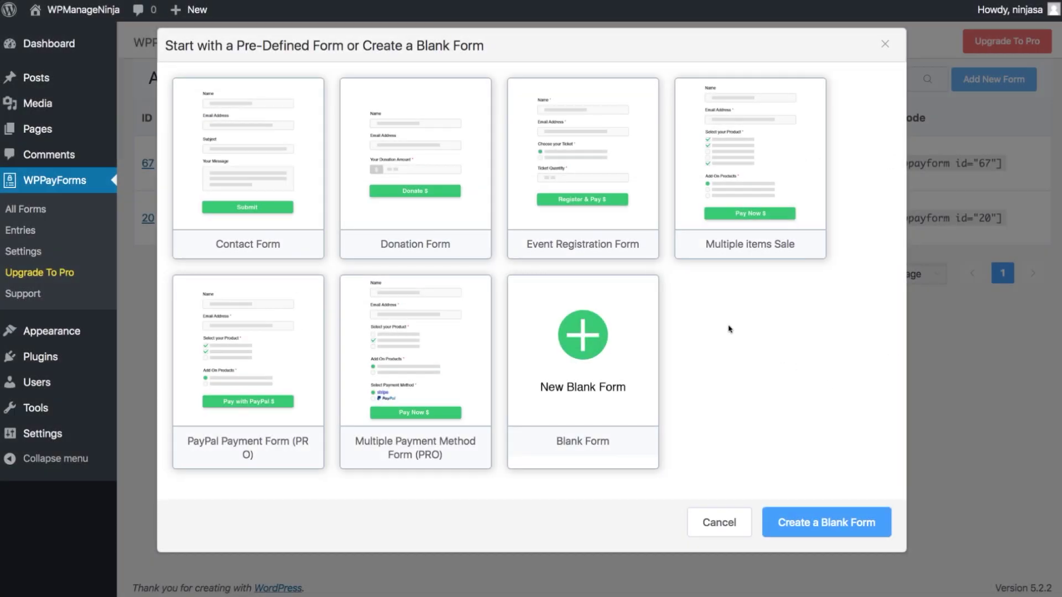
- Start an event registration form, check its Email Address and ticket fields, then open PayPal settings
left_click(611, 234)
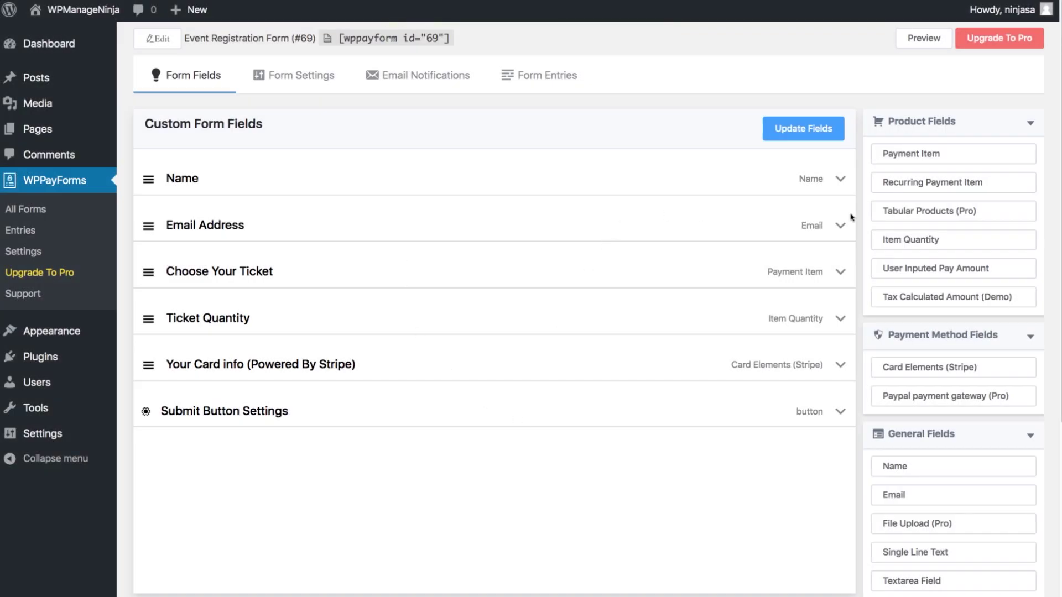
left_click(839, 226)
left_click(840, 227)
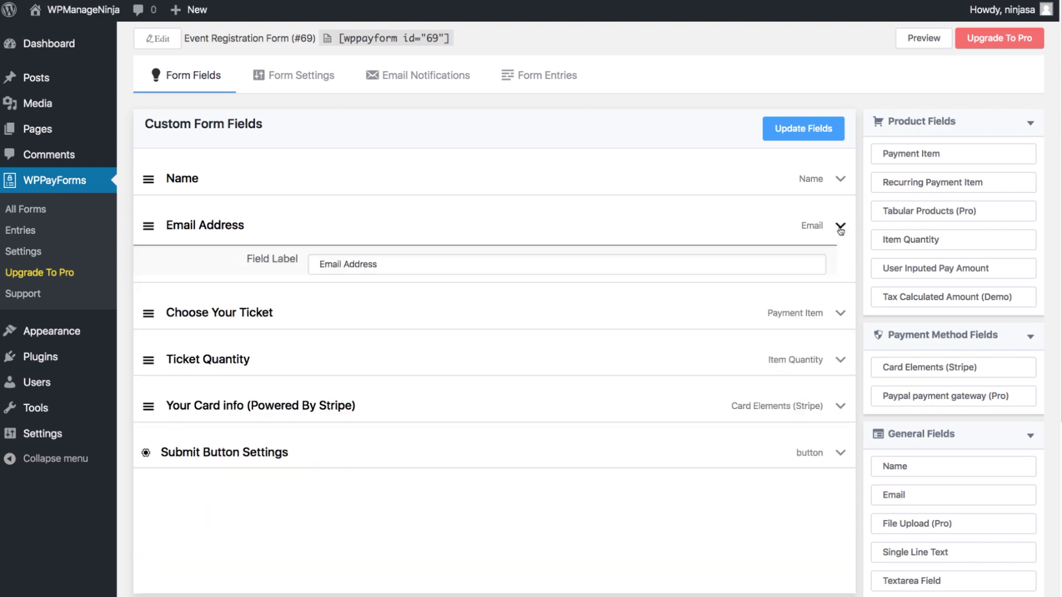
left_click(840, 274)
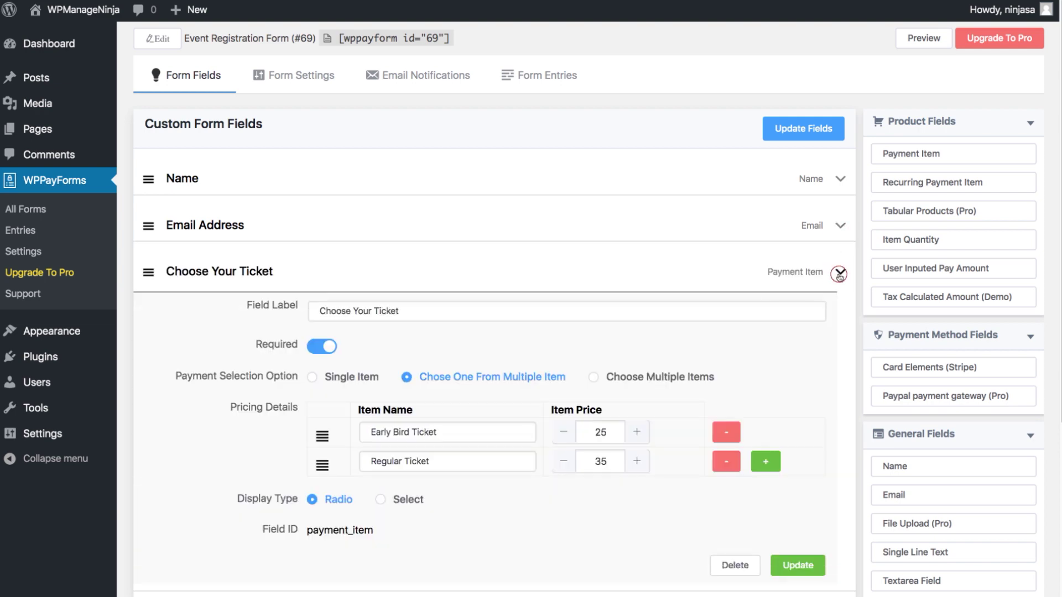
left_click(840, 273)
scroll(913, 324, "down", 5)
scroll(921, 332, "down", 2)
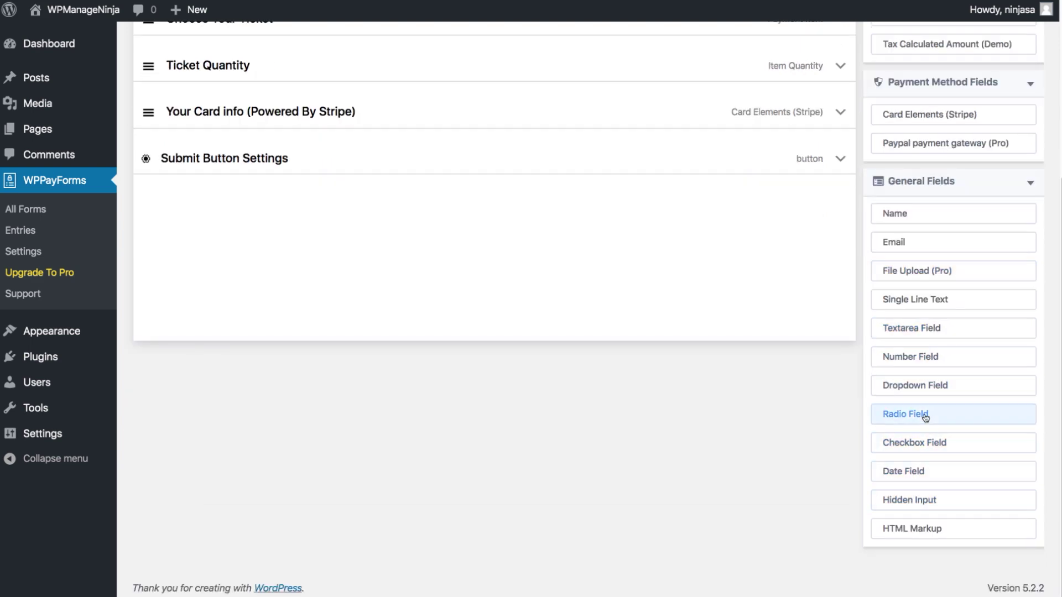
scroll(926, 415, "up", 3)
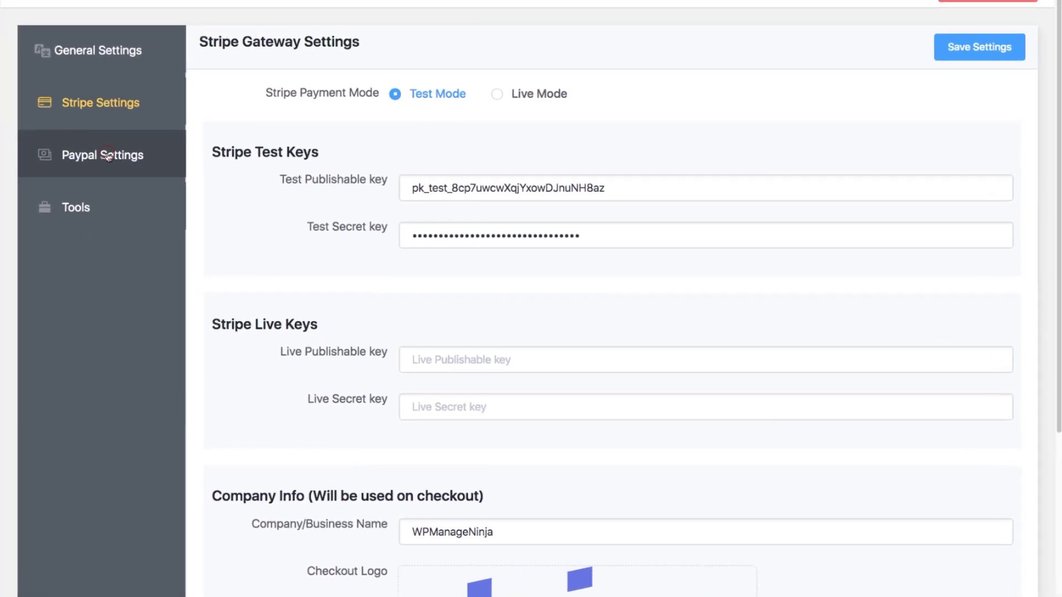
left_click(215, 192)
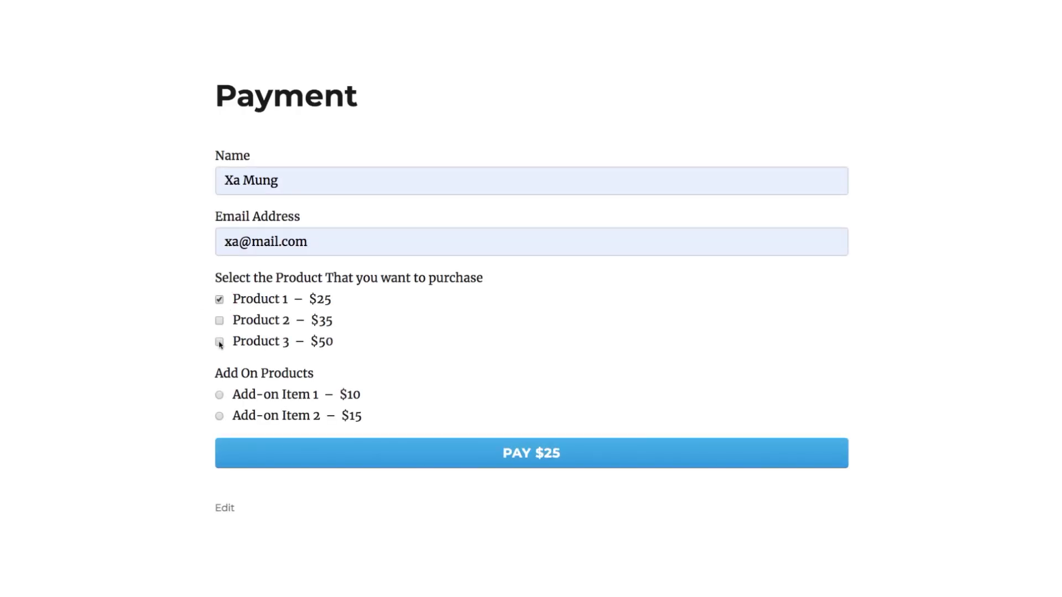
- Add Products 2 and 3 and start paying the $120 total
left_click(219, 342)
left_click(219, 320)
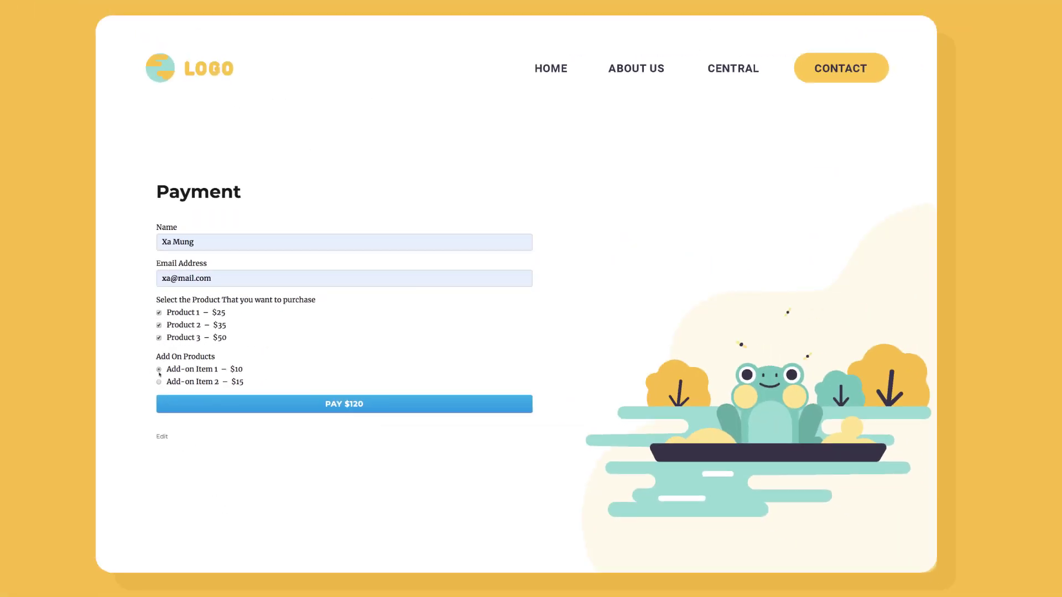
left_click(359, 406)
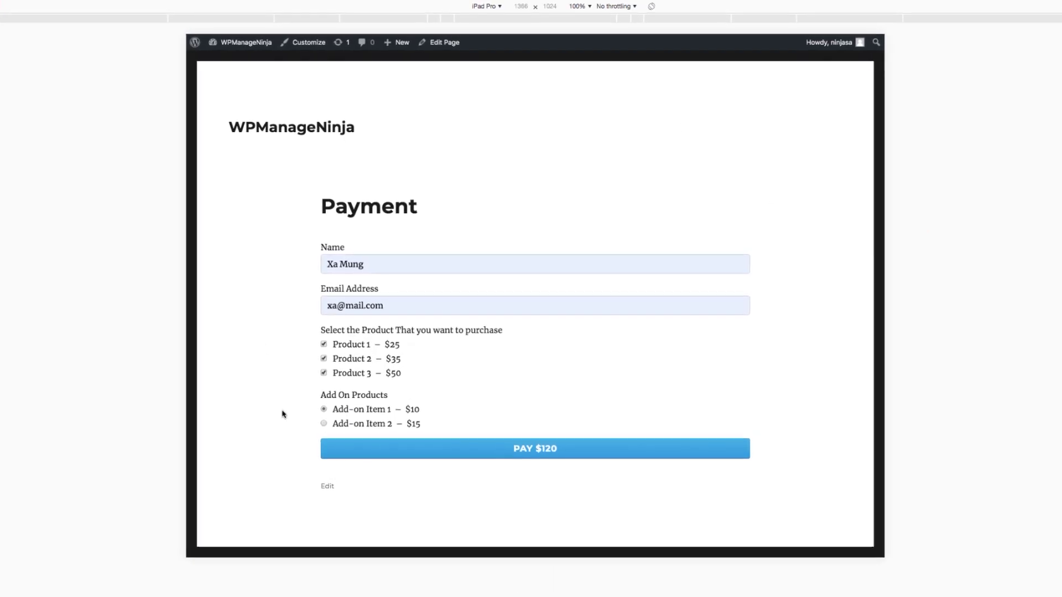
- Preview the page at iPad, iPhone X and iPhone 6/7/8 sizes, including landscape
left_click(486, 6)
left_click(489, 104)
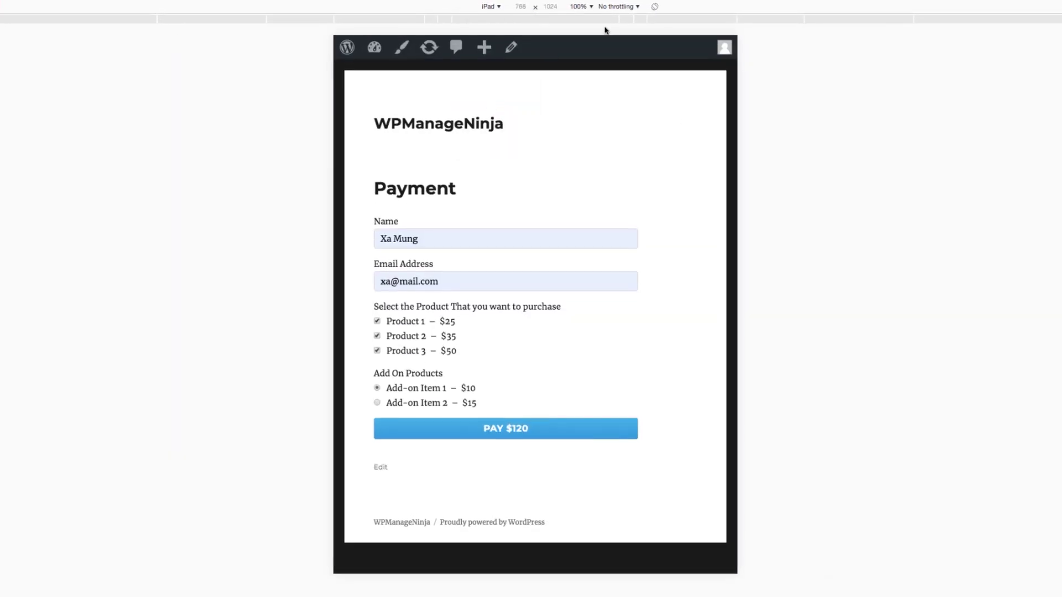
left_click(655, 7)
left_click(490, 7)
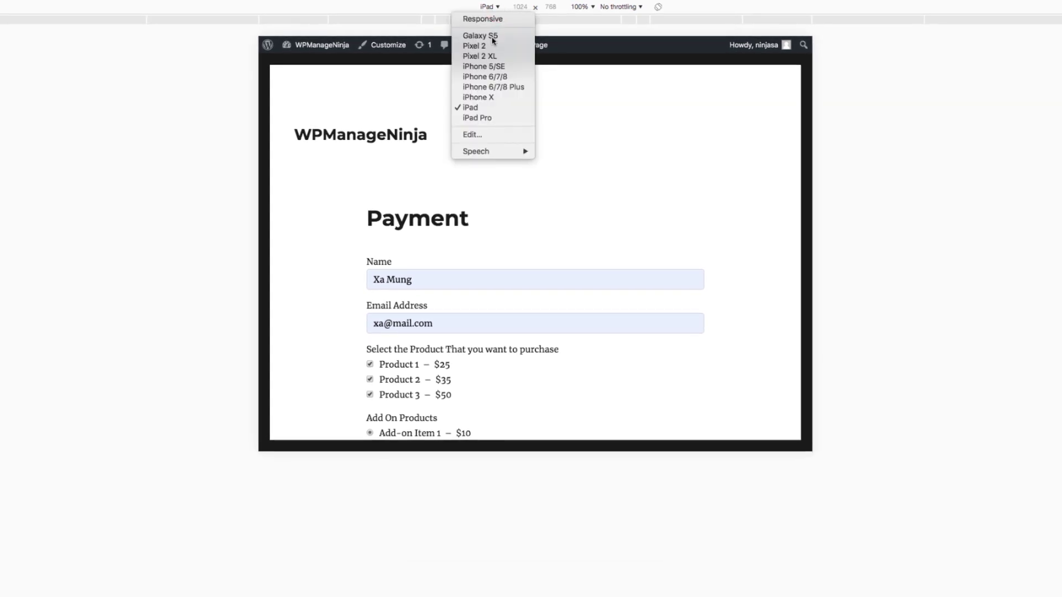
left_click(480, 99)
left_click(662, 7)
scroll(630, 149, "down", 5)
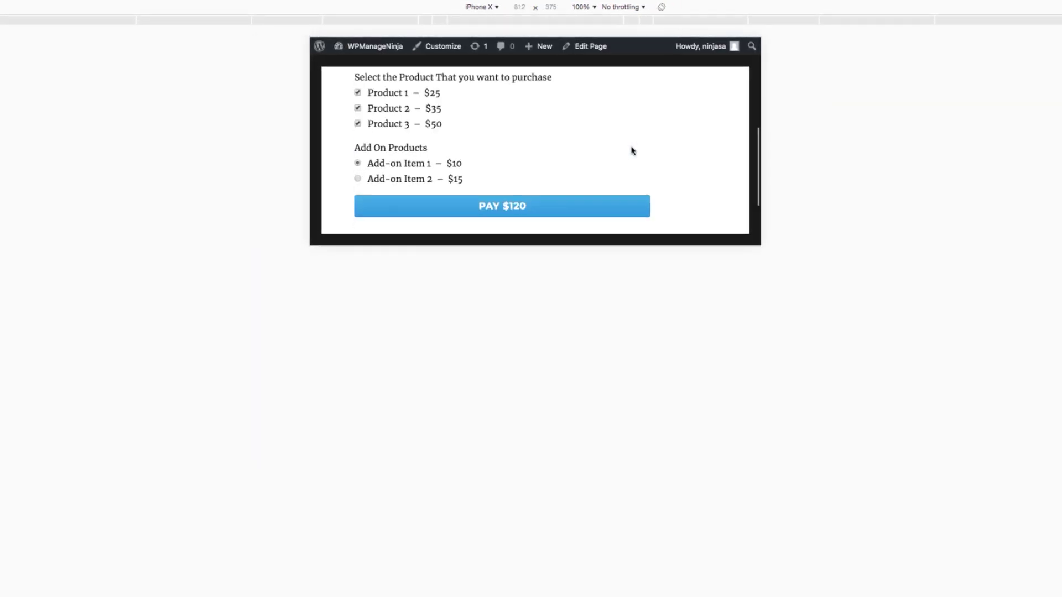
left_click(481, 7)
left_click(486, 78)
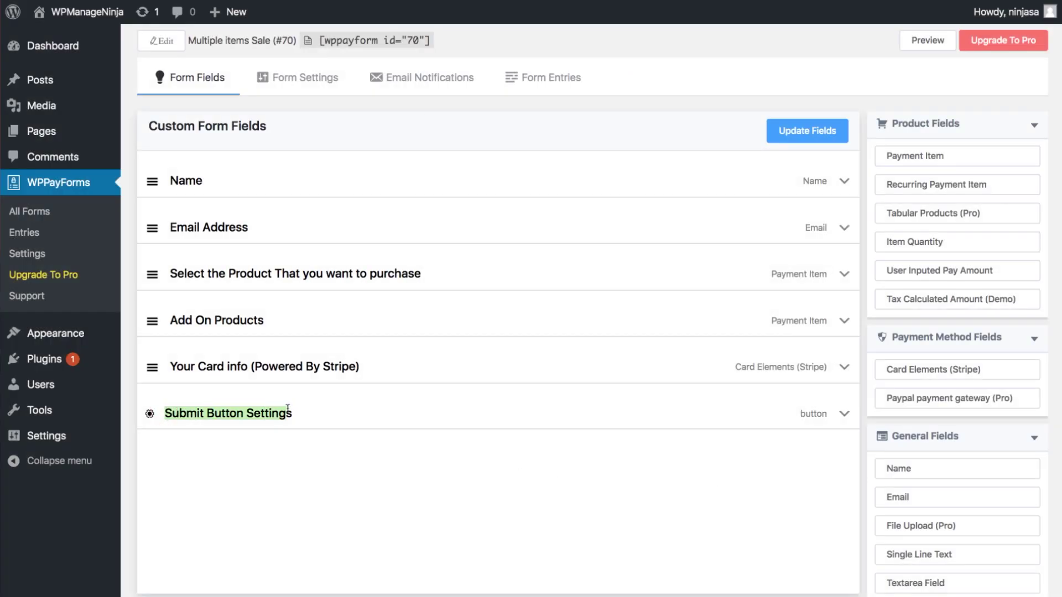
- Review the Submit Button texts and set its Button Style to Default Style
left_click(845, 415)
scroll(498, 332, "down", 5)
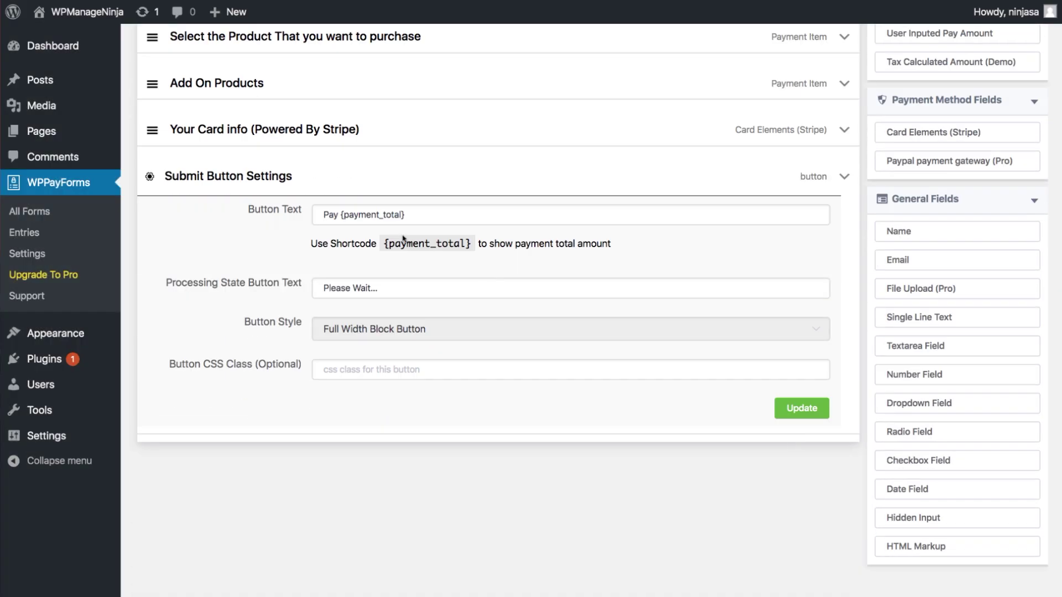
left_click(405, 214)
left_click(391, 287)
left_click(406, 329)
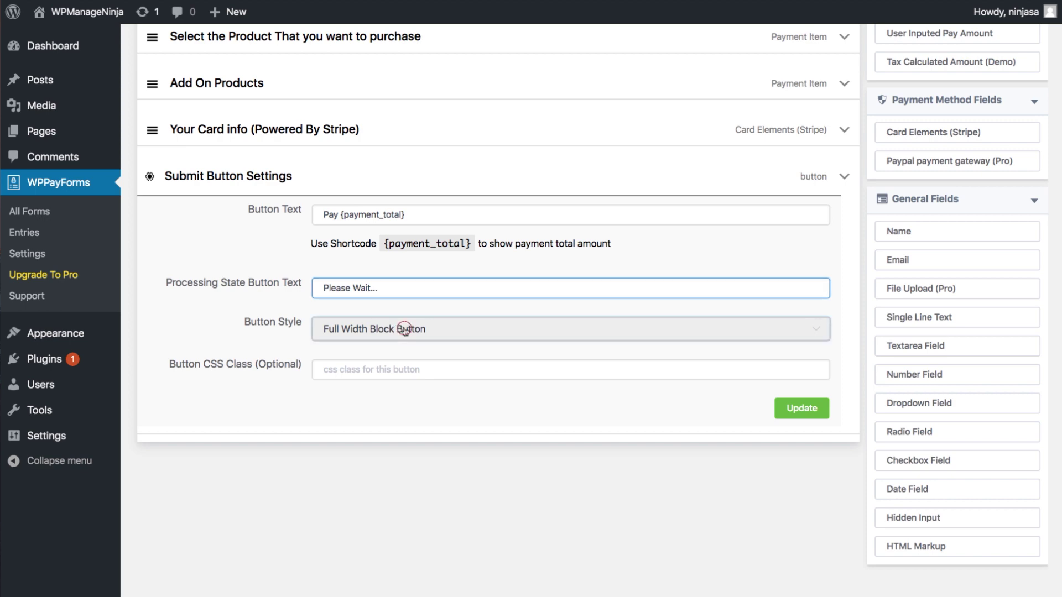
left_click(399, 368)
left_click(412, 329)
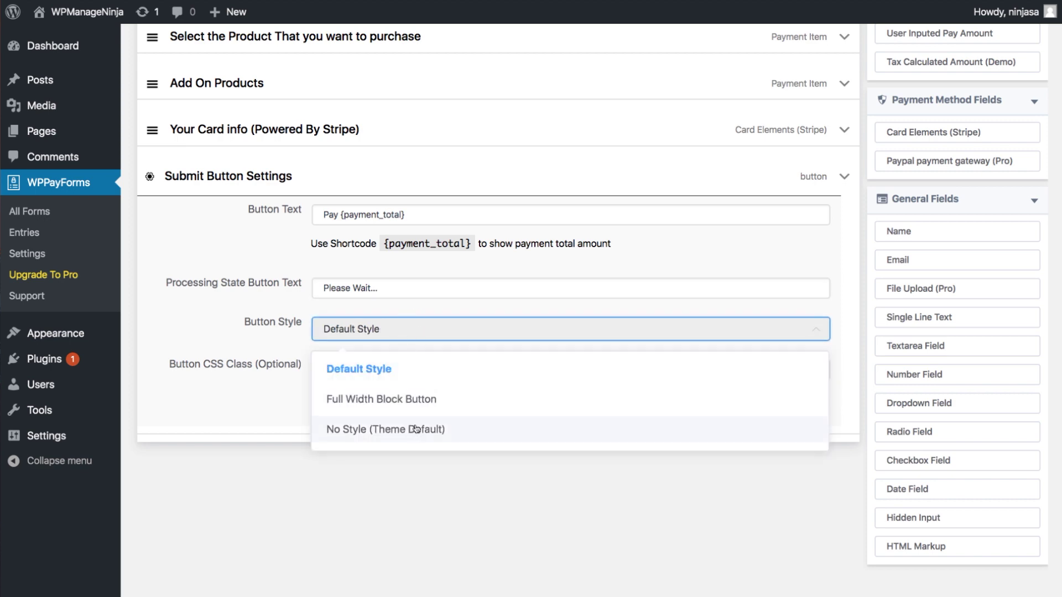
left_click(415, 429)
left_click(419, 332)
left_click(565, 369)
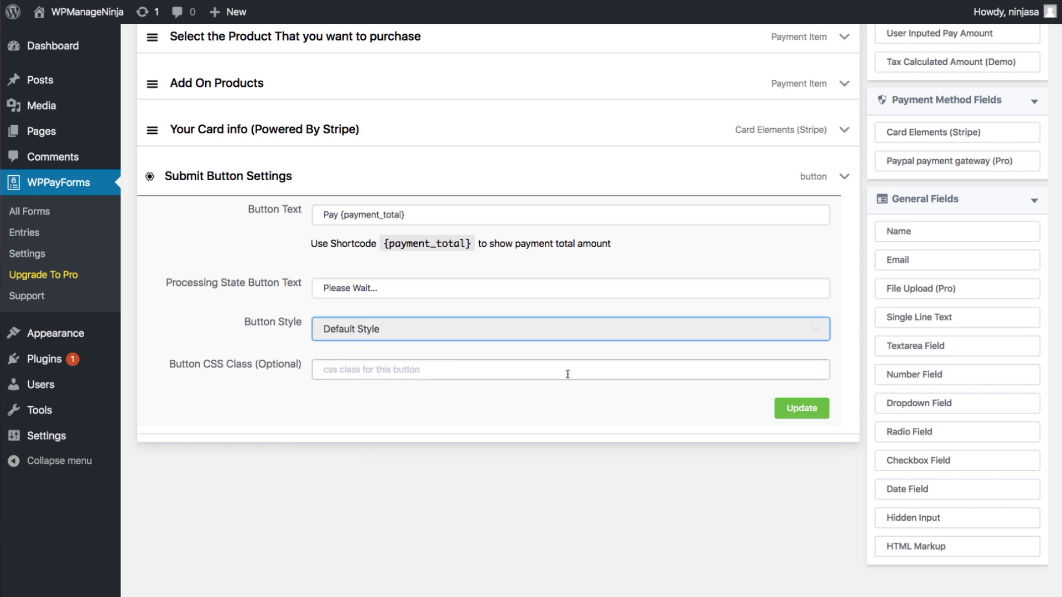
type("Do")
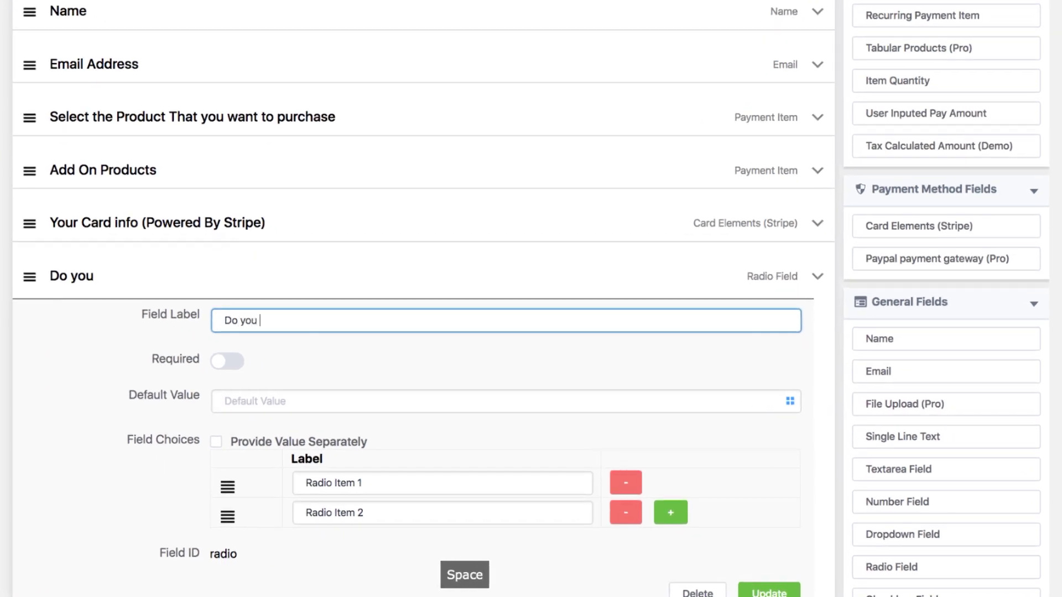
- Make the paper-receipt question required and rename its first answer to Yes
left_click(236, 362)
left_click(307, 396)
left_click(402, 483)
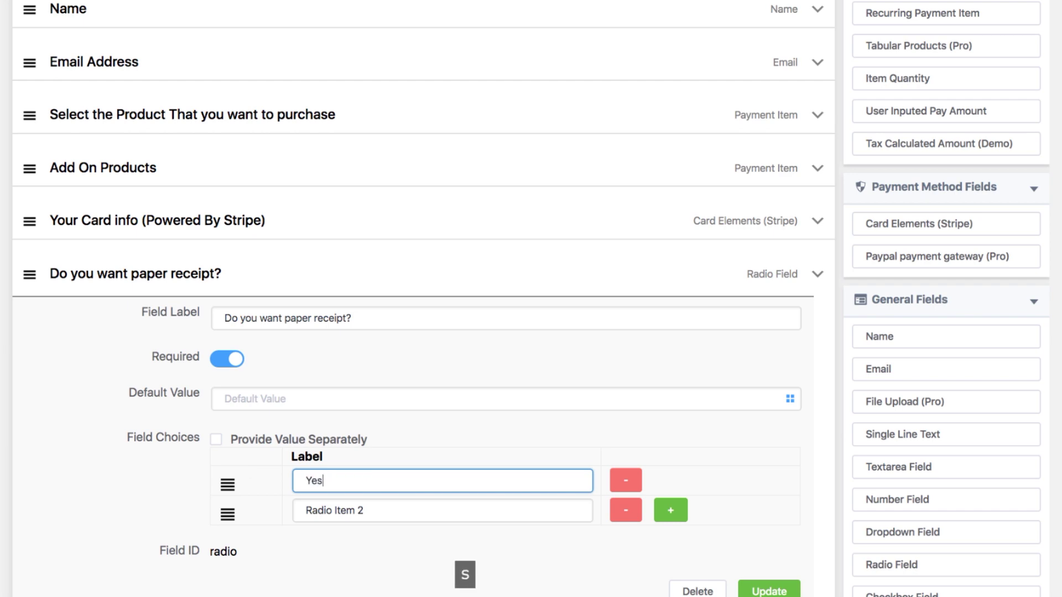
key("Tab")
type("No")
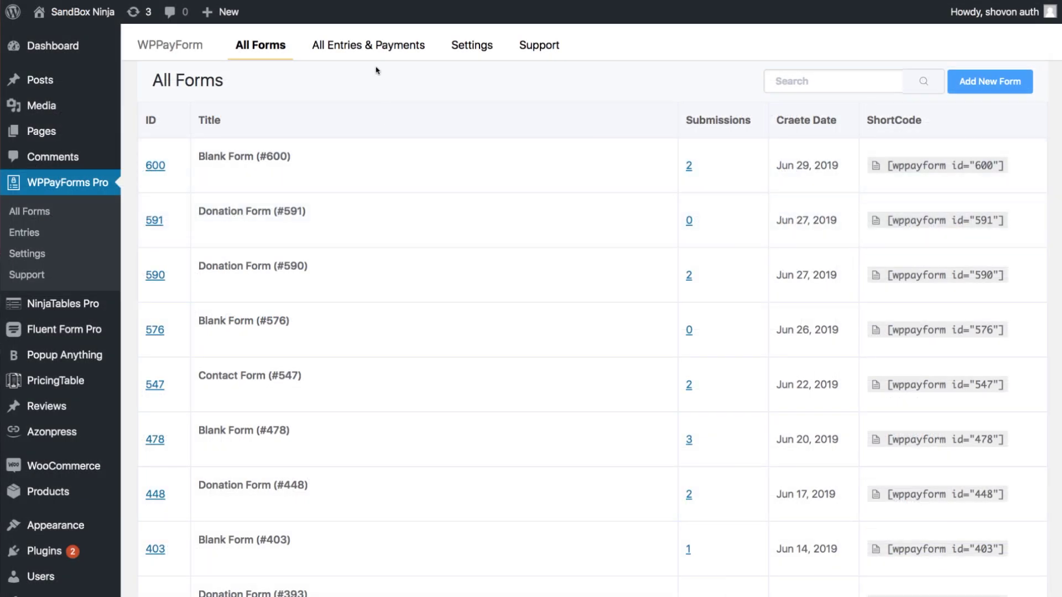
- Open the All Entries & Payments list and view Donation Form entry #37
left_click(373, 48)
scroll(498, 250, "down", 1)
scroll(490, 245, "down", 5)
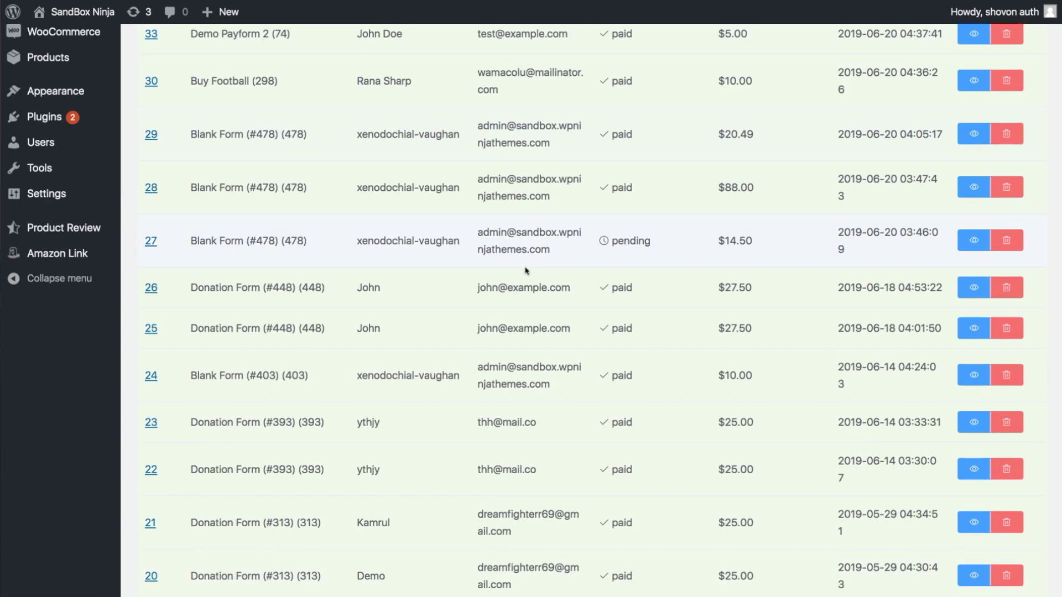
scroll(525, 270, "down", 3)
scroll(525, 271, "up", 6)
scroll(524, 272, "up", 1)
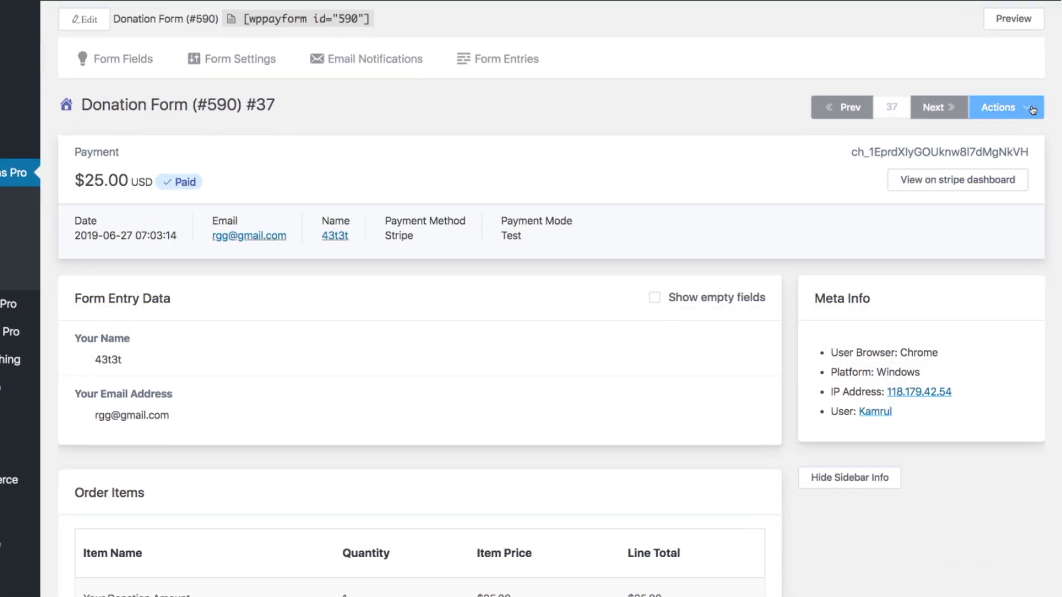
left_click(1002, 97)
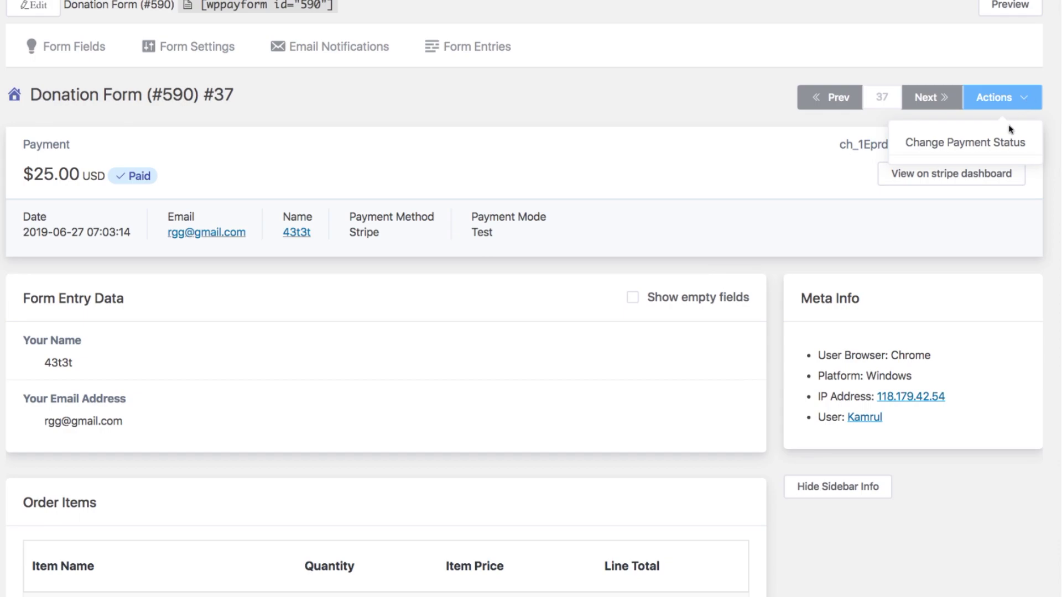
- Set Donation Form entry #37's payment status to Refunded, after briefly picking Pending, and confirm
left_click(950, 145)
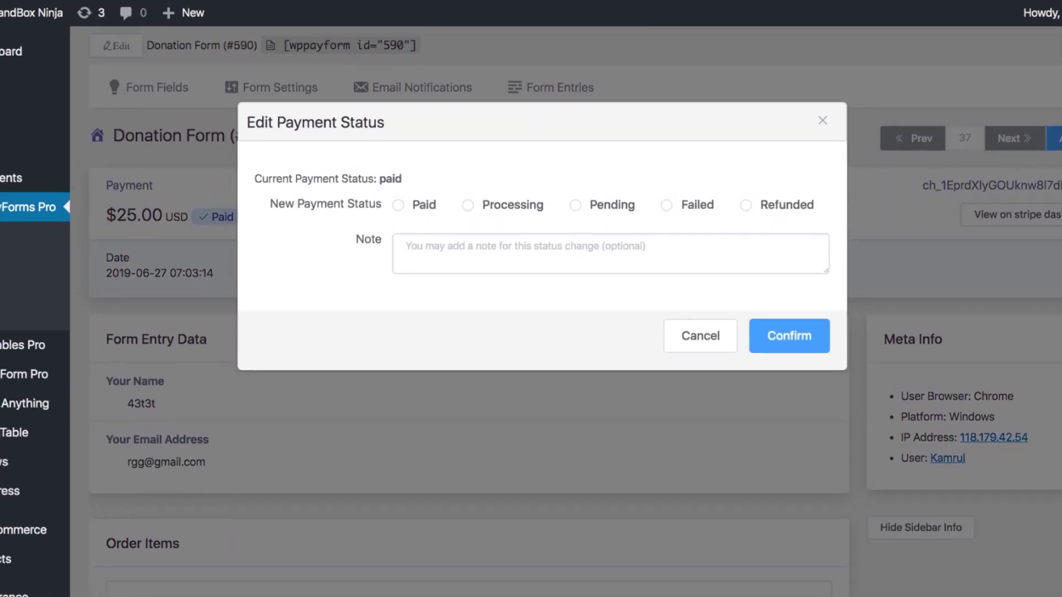
left_click(576, 207)
left_click(538, 246)
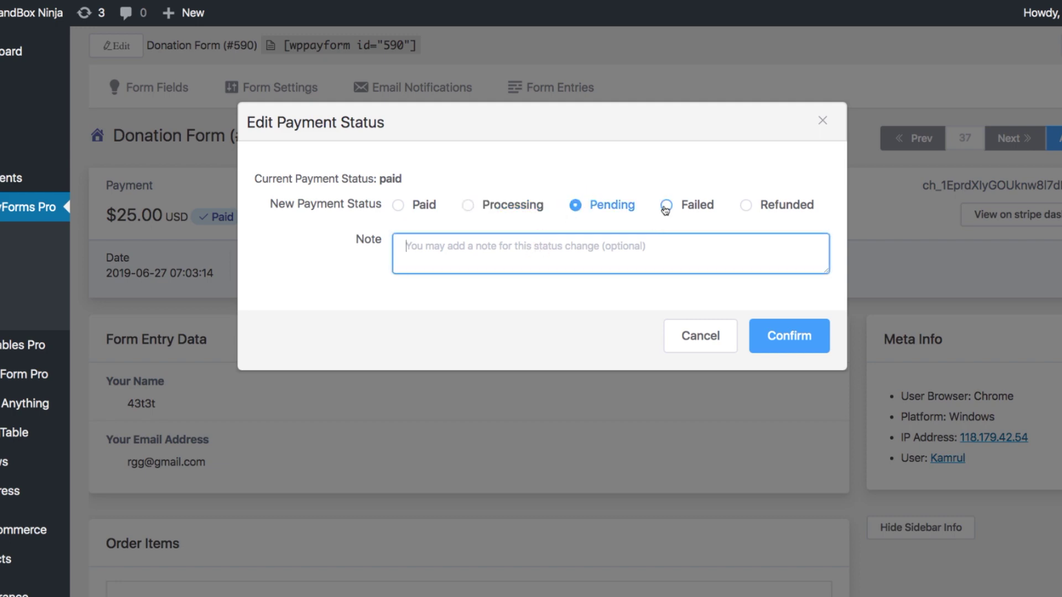
left_click(747, 205)
left_click(780, 343)
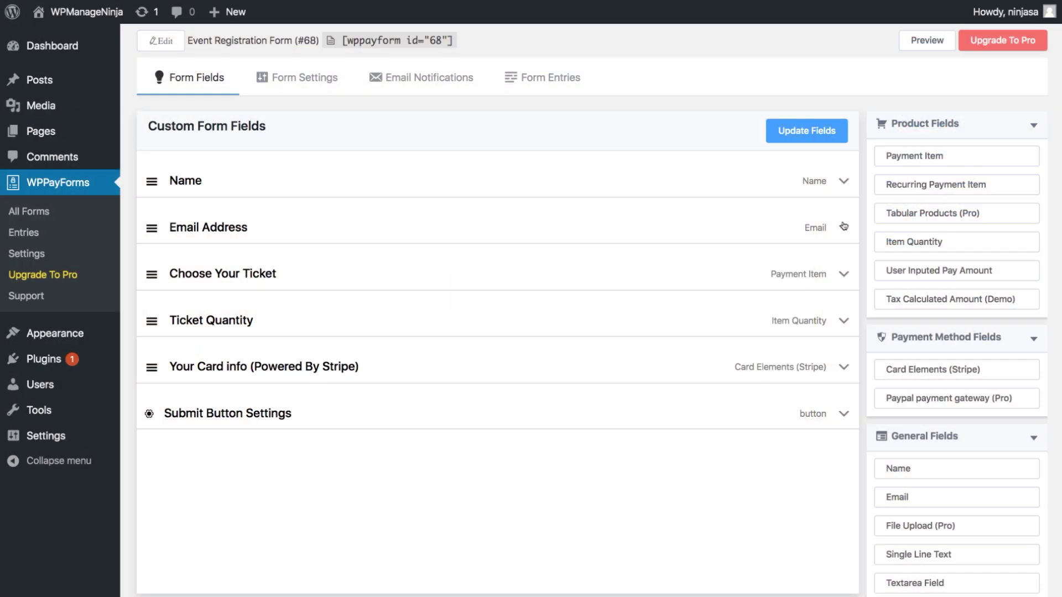
left_click(844, 226)
scroll(633, 329, "down", 1)
left_click(319, 355)
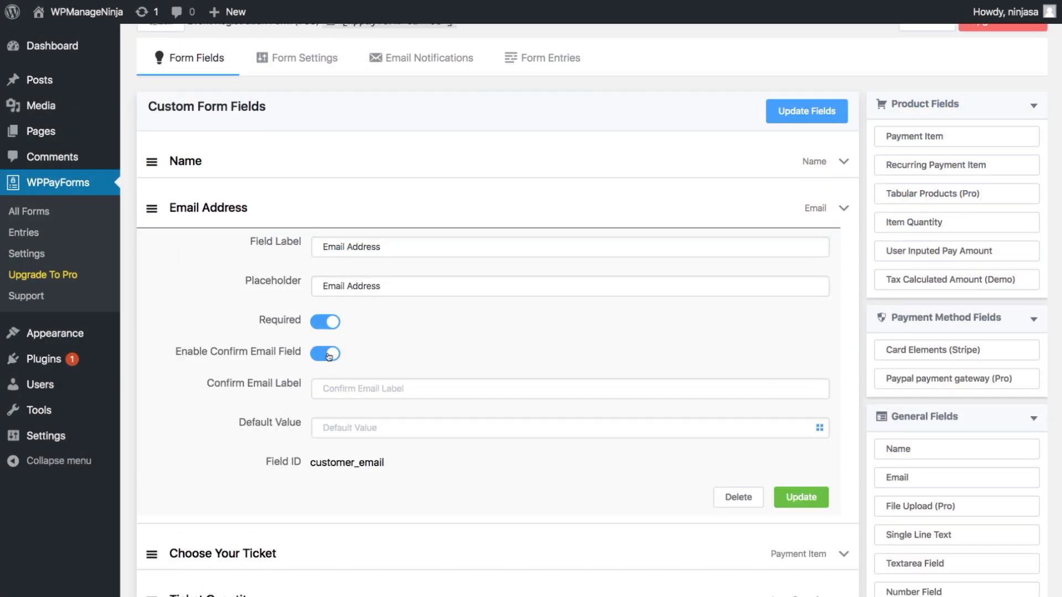
left_click(322, 355)
scroll(544, 407, "down", 2)
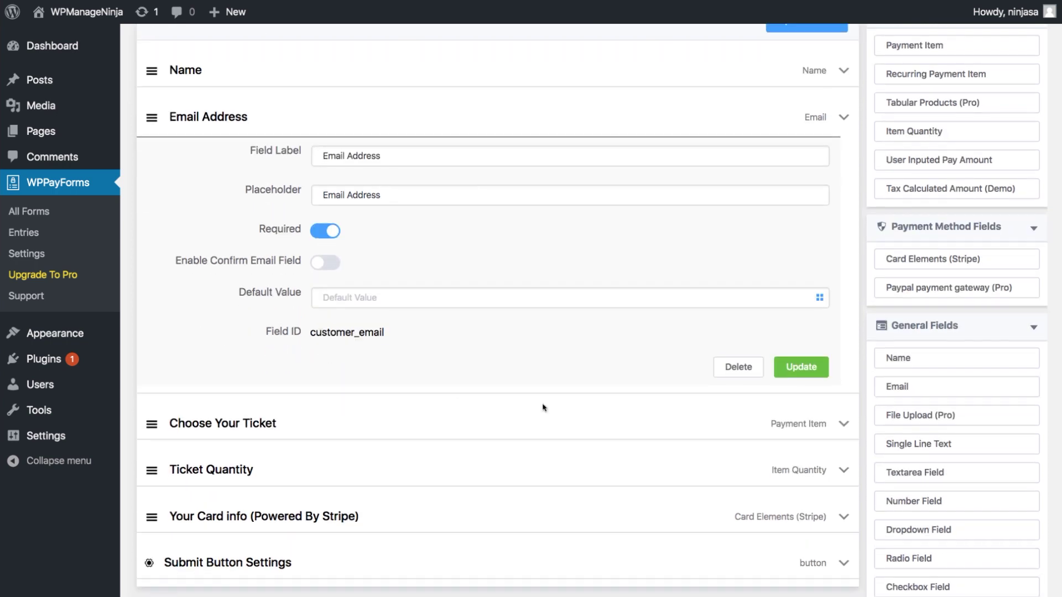
left_click(844, 424)
left_click(843, 395)
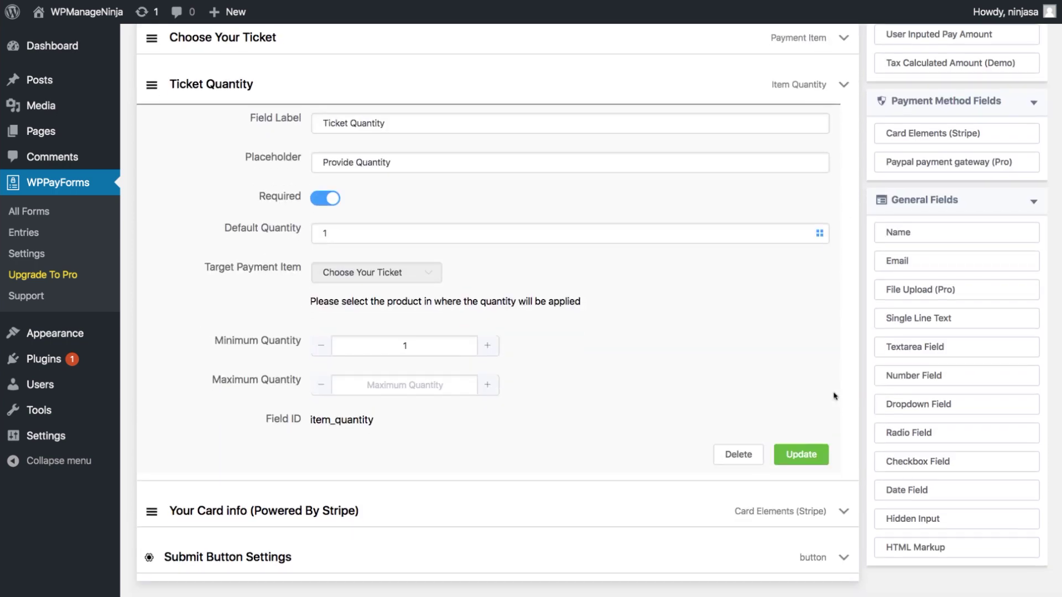
scroll(498, 365, "down", 1)
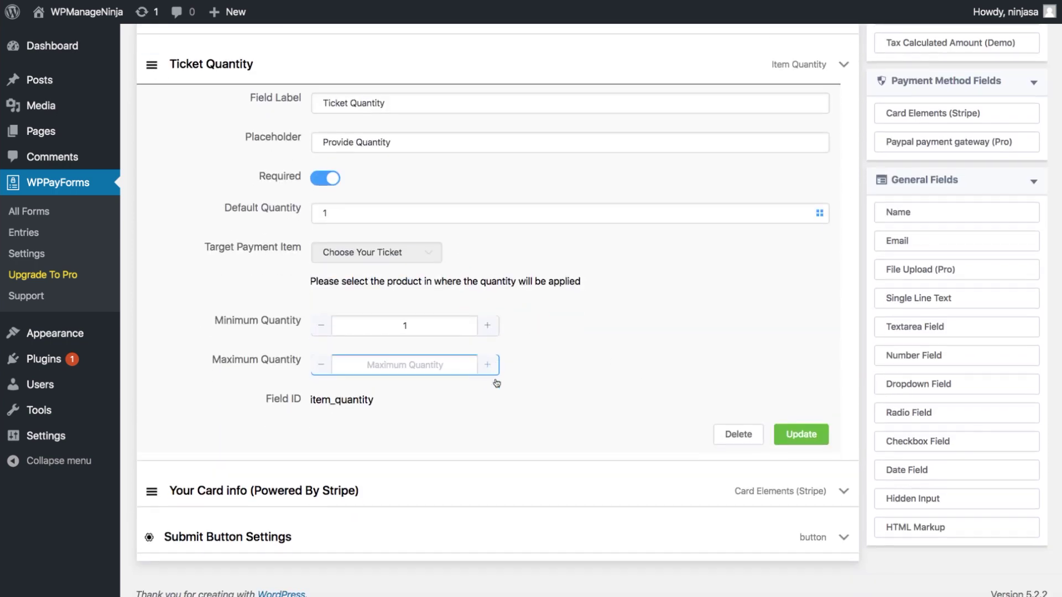
left_click(843, 484)
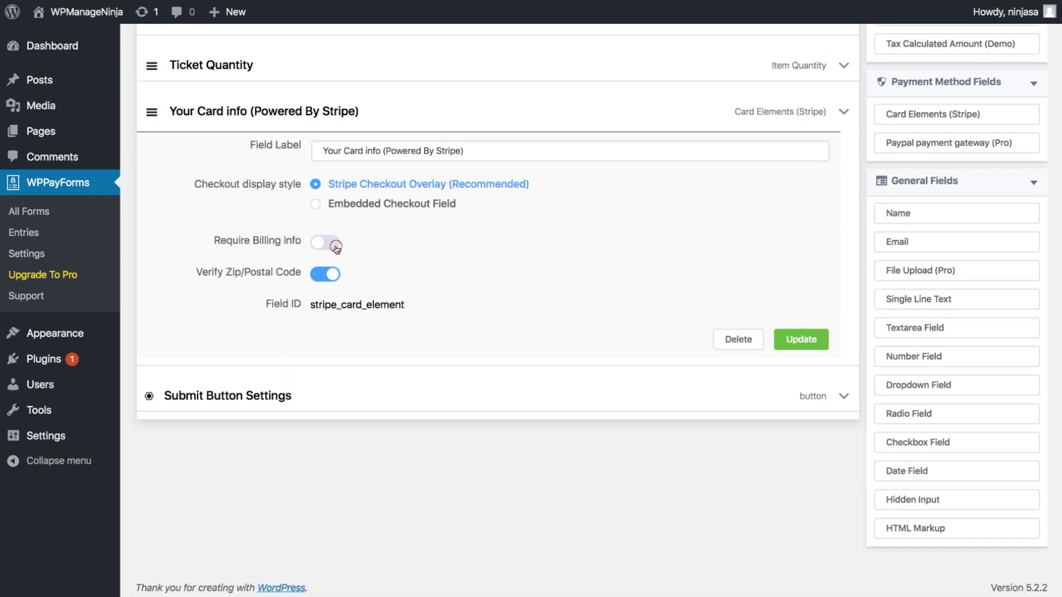
left_click(335, 246)
left_click(316, 204)
left_click(316, 184)
scroll(499, 250, "up", 5)
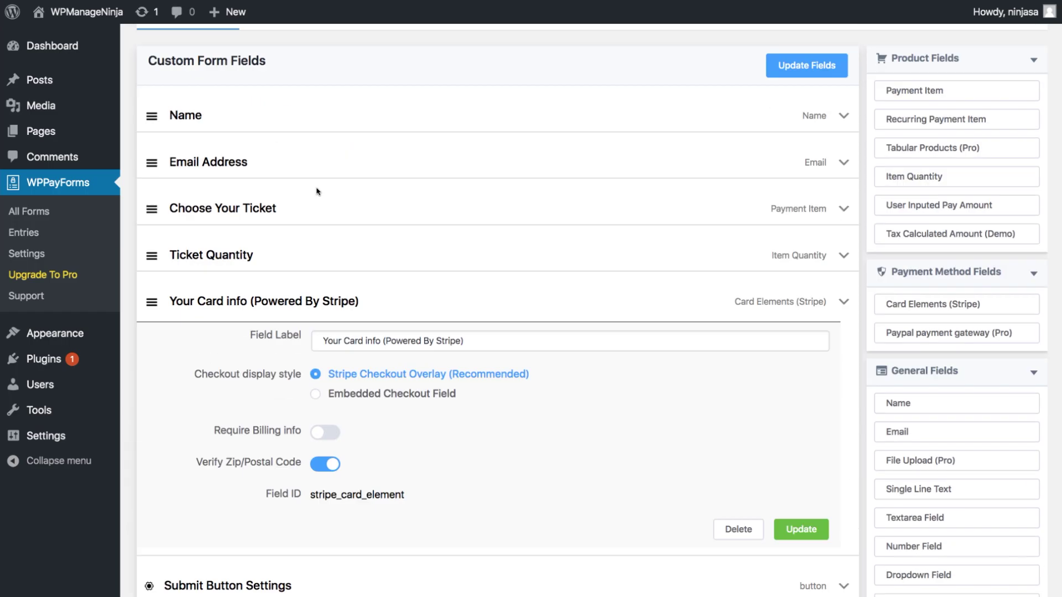